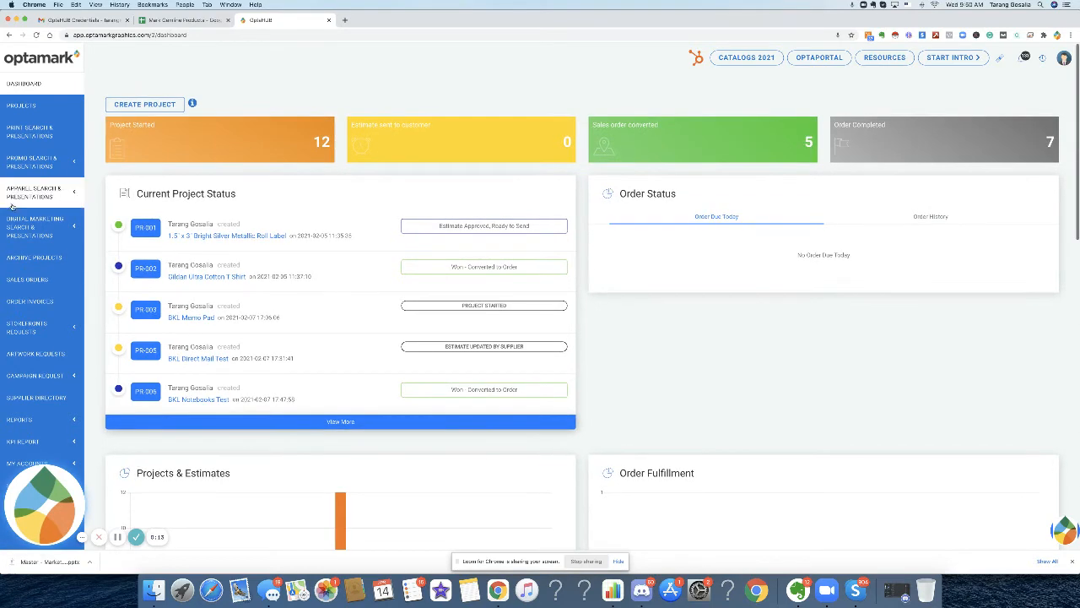
Go to the campaign request content list and start creating a new content generator entry
{"action": "scroll", "coordinate": [25, 263], "scroll_direction": "down", "scroll_amount": 2}
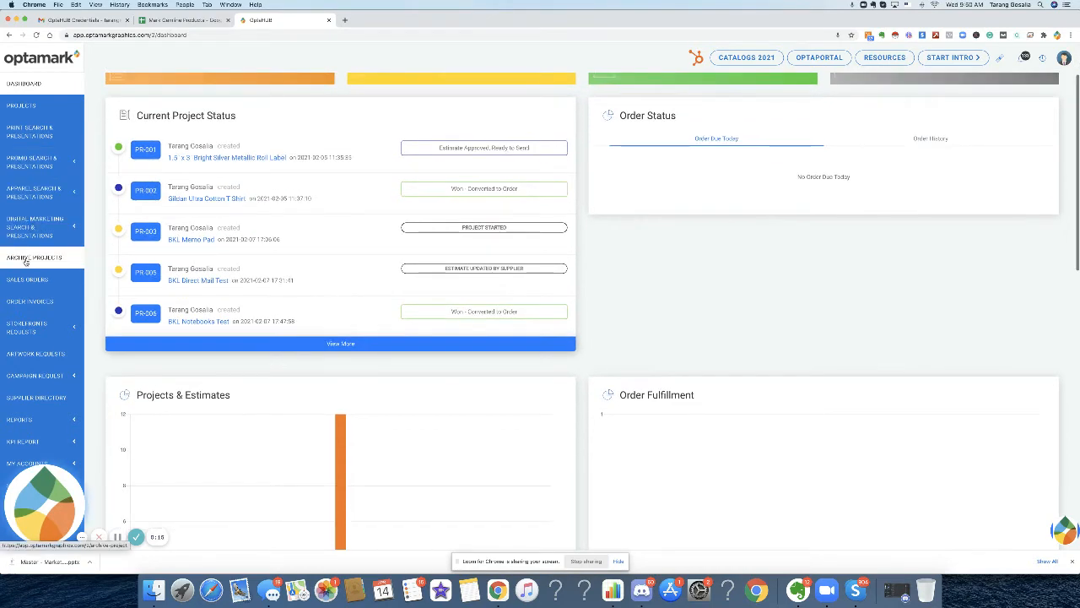
{"action": "left_click", "coordinate": [57, 377]}
{"action": "left_click", "coordinate": [52, 393]}
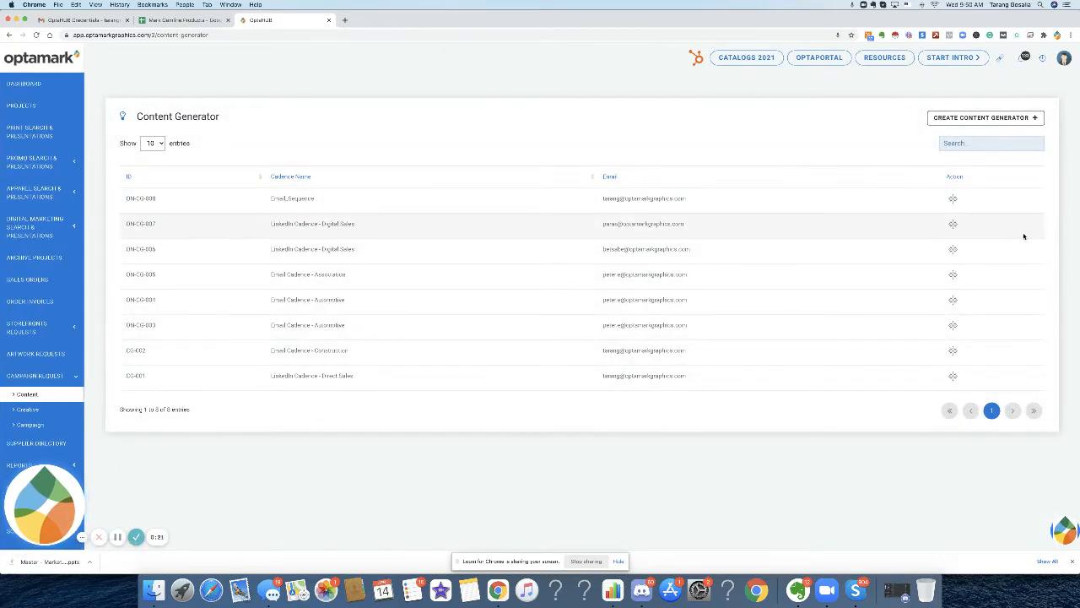
{"action": "left_click", "coordinate": [983, 118]}
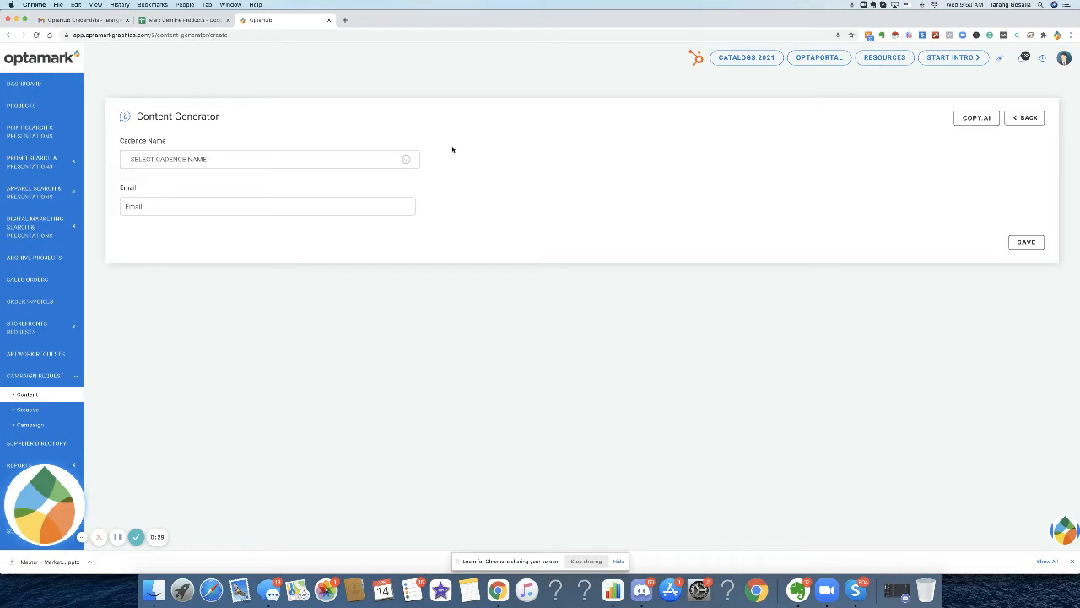
Launch Copy.ai from the content generator form, return to the form and set the cadence name to Email_Sequence
{"action": "left_click", "coordinate": [976, 123]}
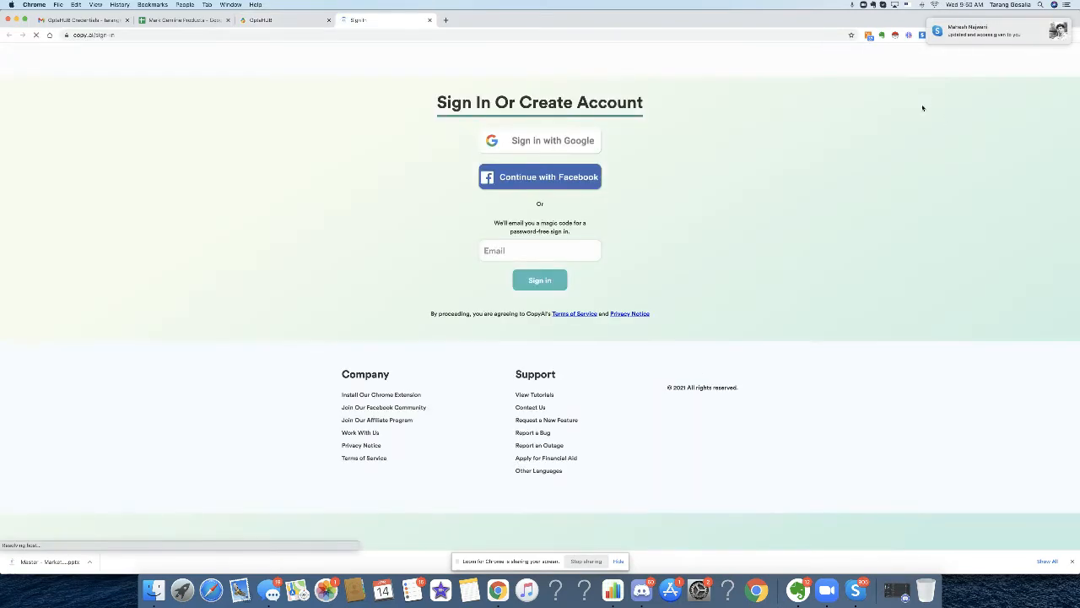
{"action": "left_click", "coordinate": [296, 22]}
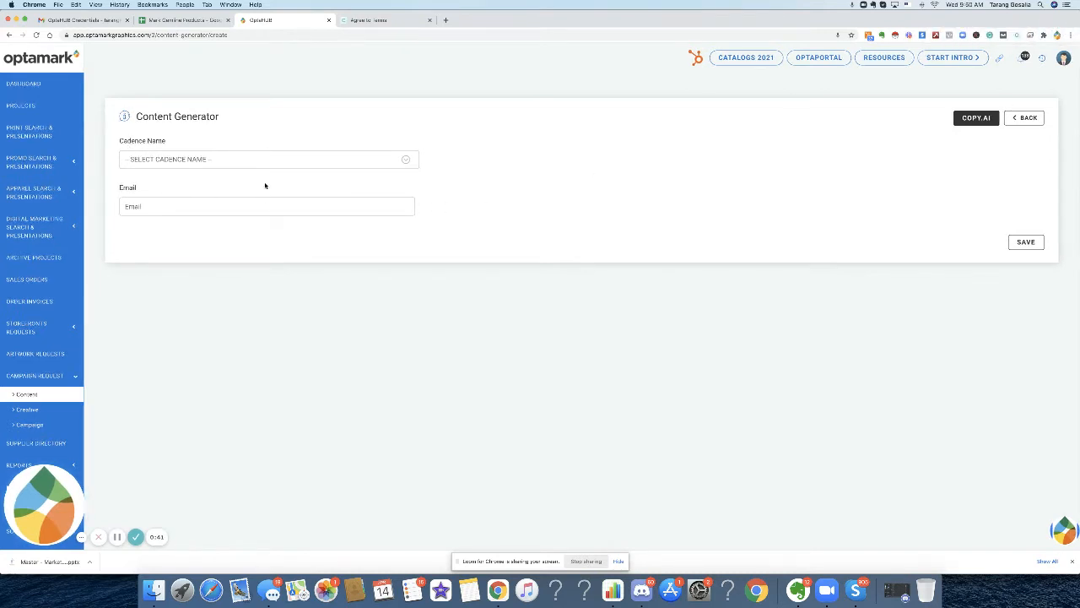
{"action": "left_click", "coordinate": [248, 162]}
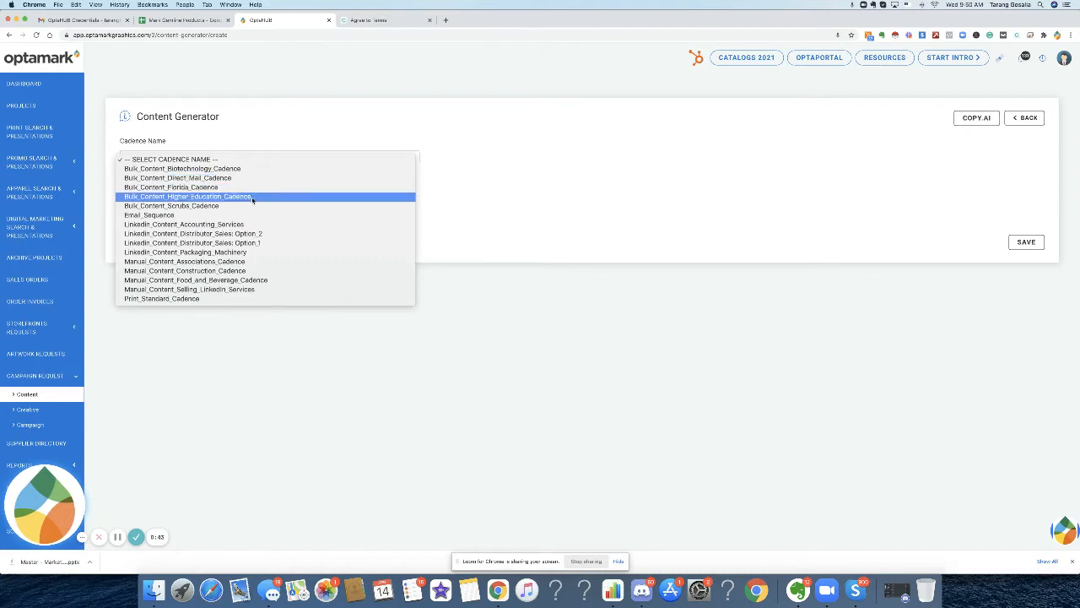
{"action": "left_click", "coordinate": [196, 217]}
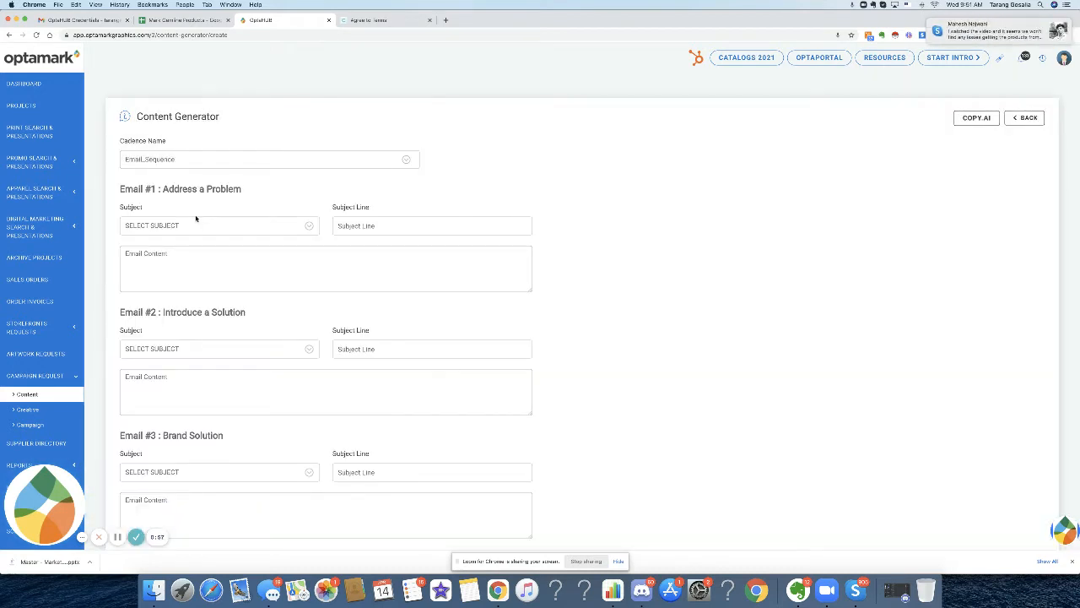
Review the sections of the email sequence form, from Email #1 Address a Problem through Email #6 Exclusive Offer
{"action": "left_click_drag", "start_coordinate": [254, 192], "coordinate": [204, 234]}
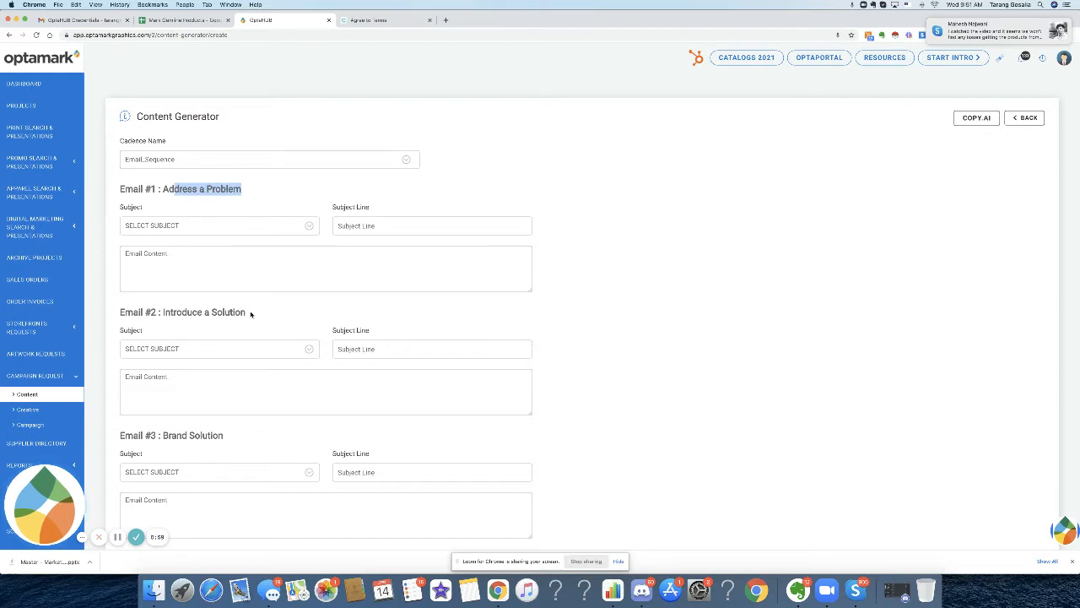
{"action": "left_click_drag", "start_coordinate": [250, 314], "coordinate": [173, 312]}
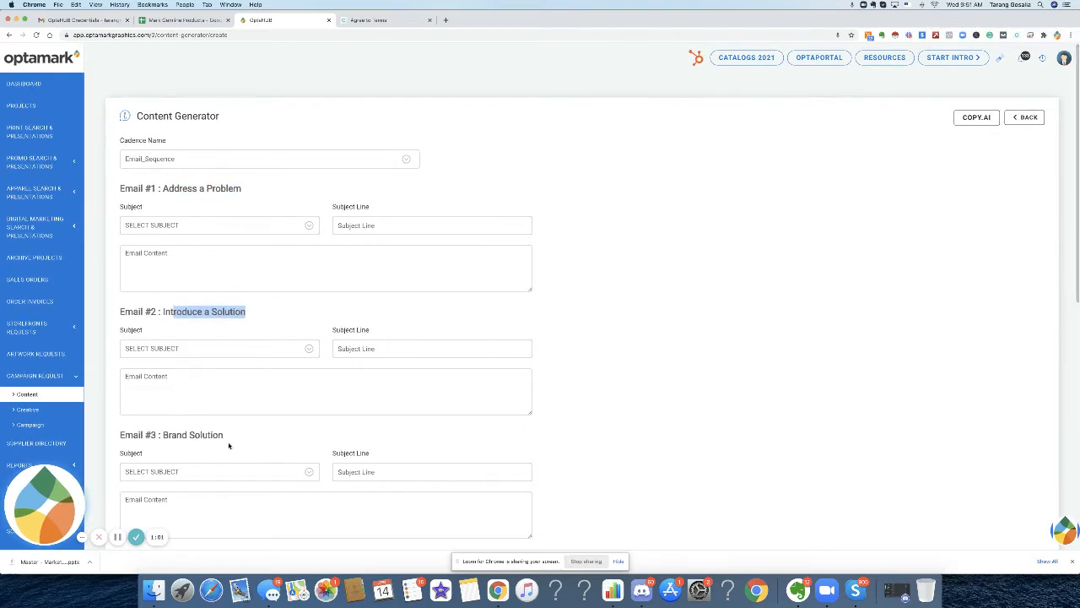
{"action": "left_click_drag", "start_coordinate": [228, 446], "coordinate": [139, 426]}
{"action": "left_click", "coordinate": [159, 417]}
{"action": "scroll", "coordinate": [159, 417], "scroll_direction": "down", "scroll_amount": 6}
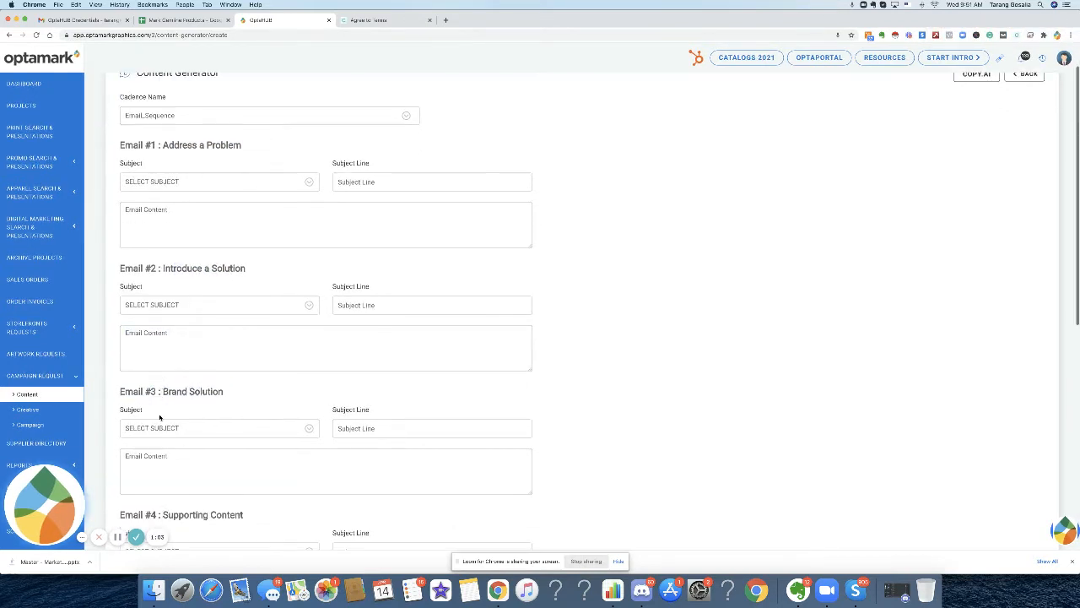
{"action": "scroll", "coordinate": [160, 417], "scroll_direction": "down", "scroll_amount": 4}
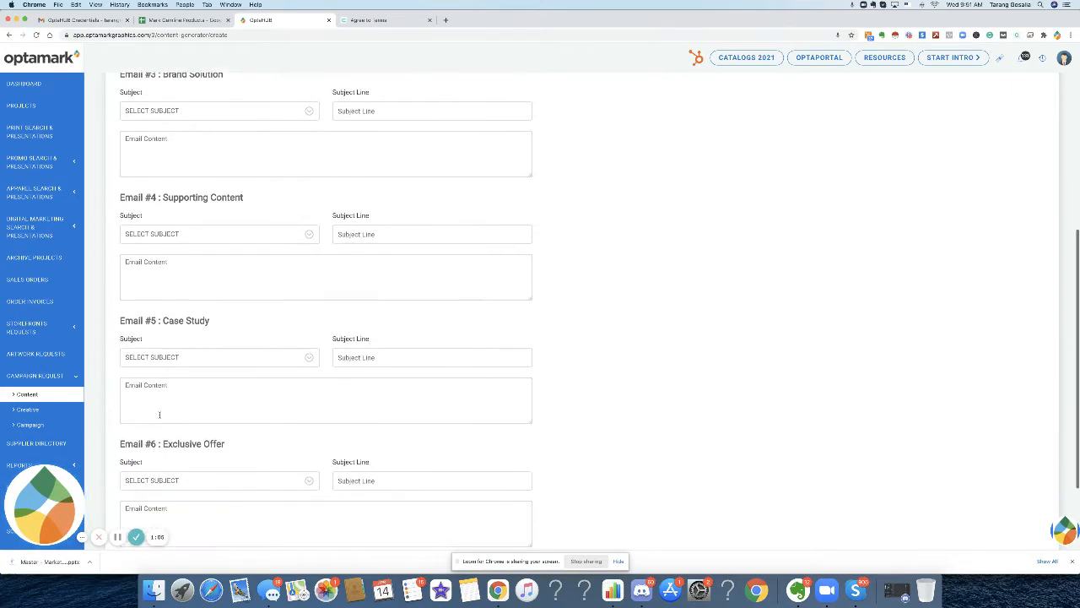
{"action": "scroll", "coordinate": [159, 417], "scroll_direction": "up", "scroll_amount": 10}
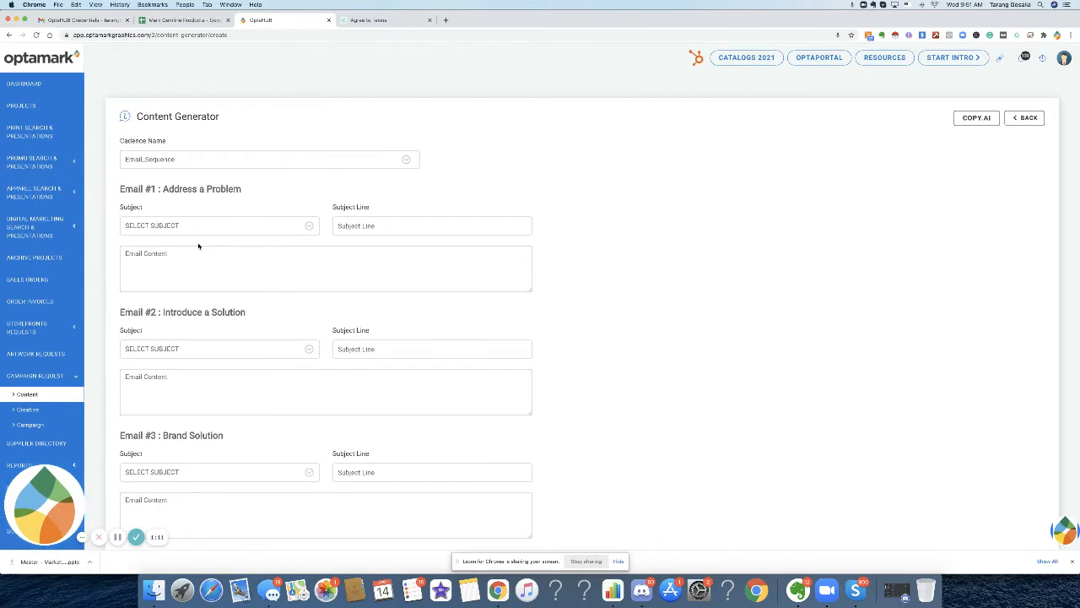
Set the Email #1 subject to "Struggling to create great sales copy?" and copy its subject line
{"action": "left_click", "coordinate": [251, 228]}
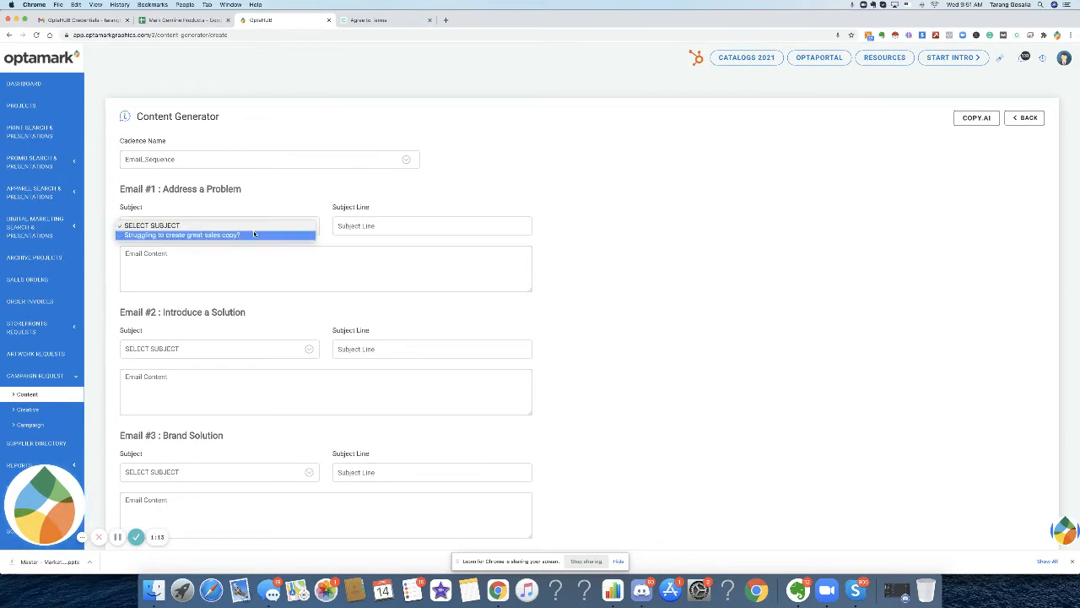
{"action": "left_click", "coordinate": [258, 236]}
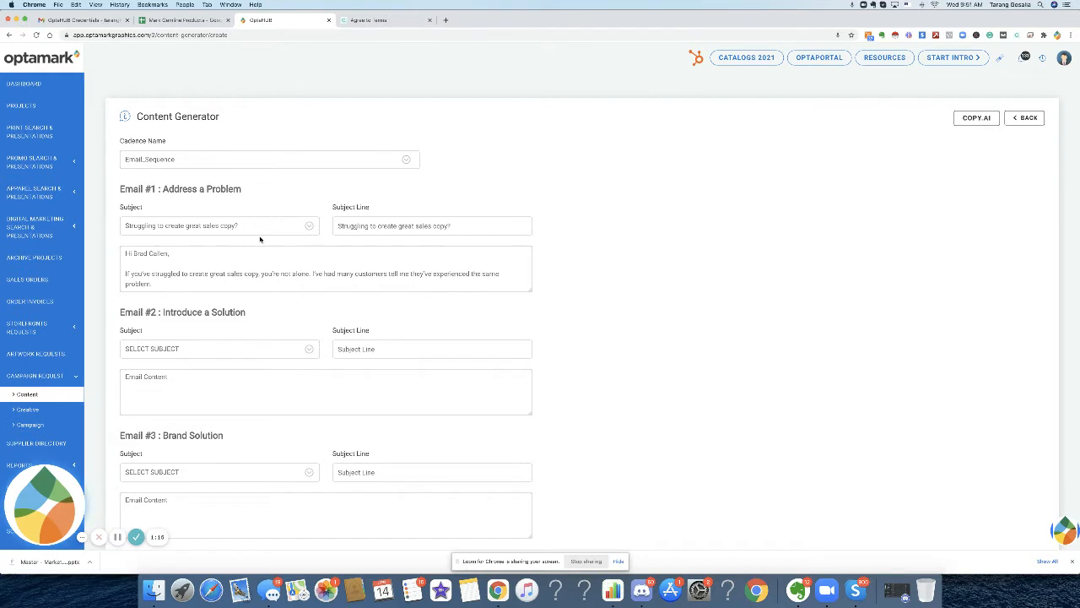
{"action": "triple_click", "coordinate": [406, 222]}
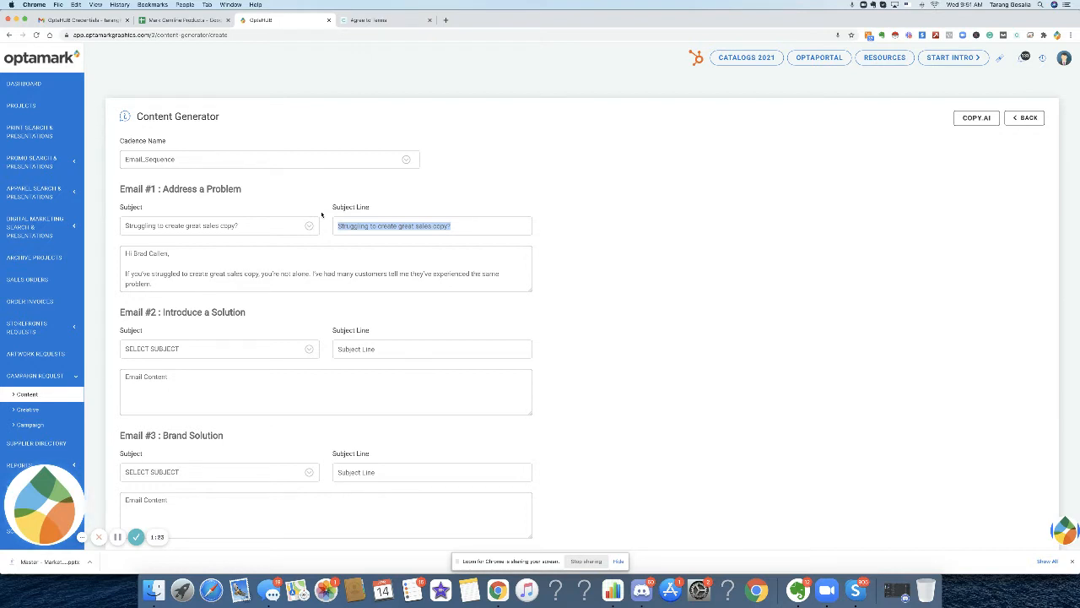
Switch to Copy.ai, accept the updated terms and clear the existing product description
{"action": "left_click", "coordinate": [382, 22]}
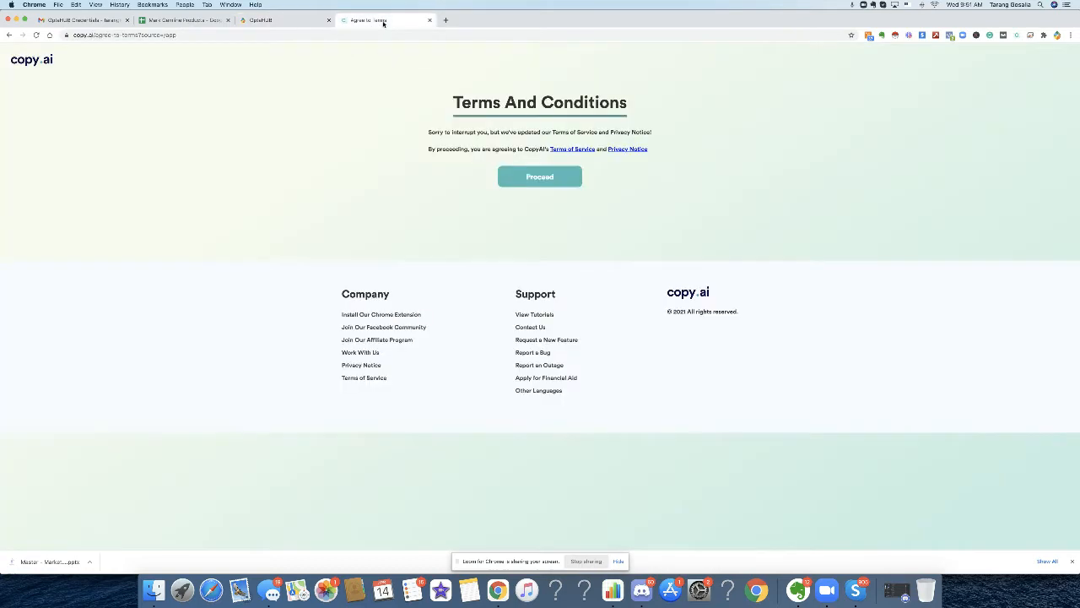
{"action": "left_click", "coordinate": [541, 175]}
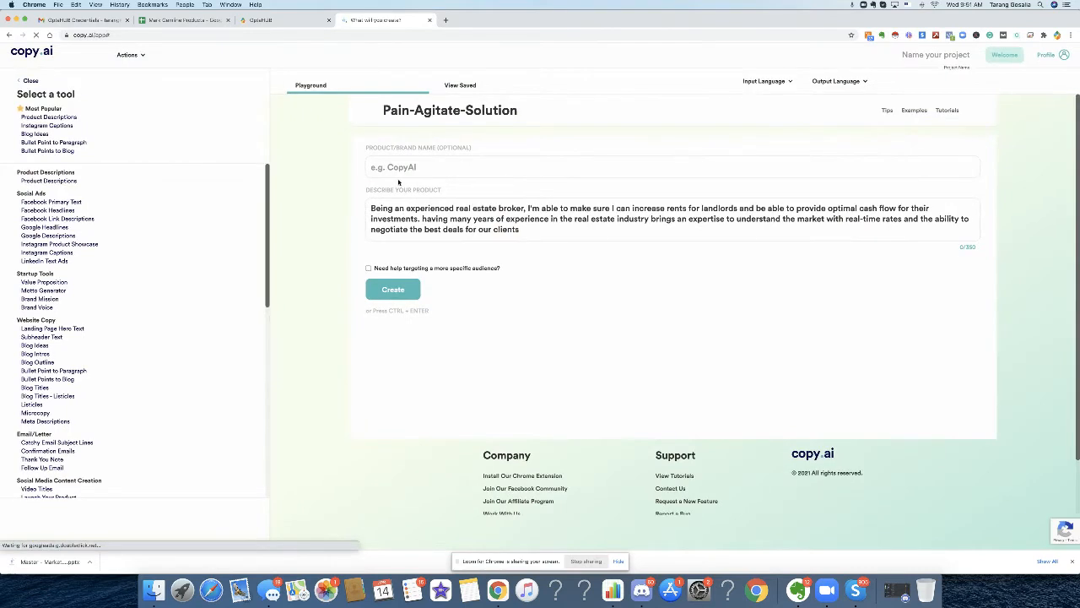
{"action": "left_click_drag", "start_coordinate": [521, 230], "coordinate": [236, 146]}
{"action": "type", "text": "I"}
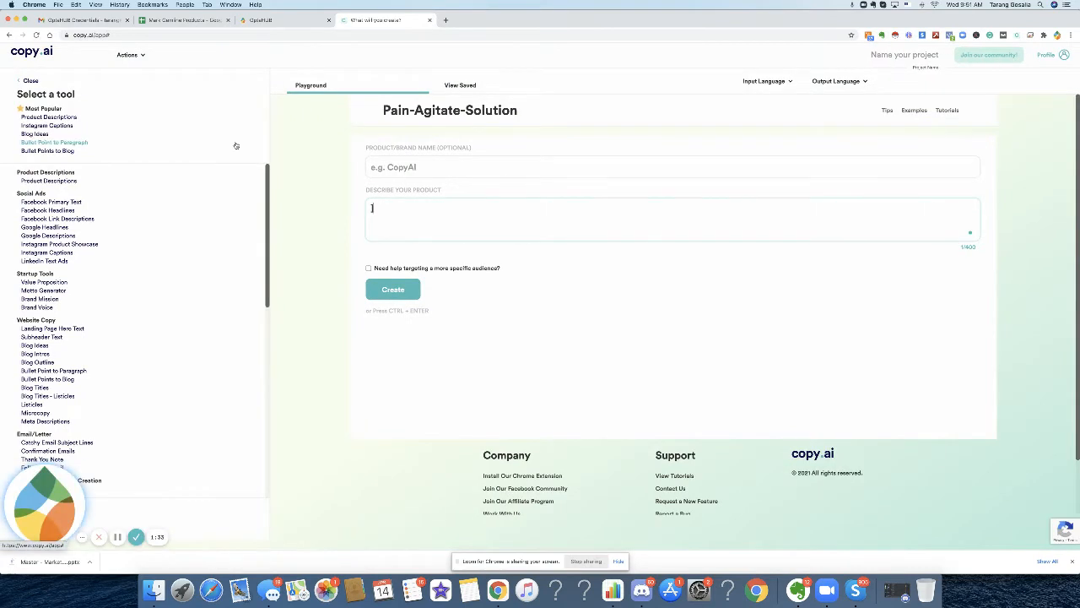
{"action": "key", "text": "BackSpace"}
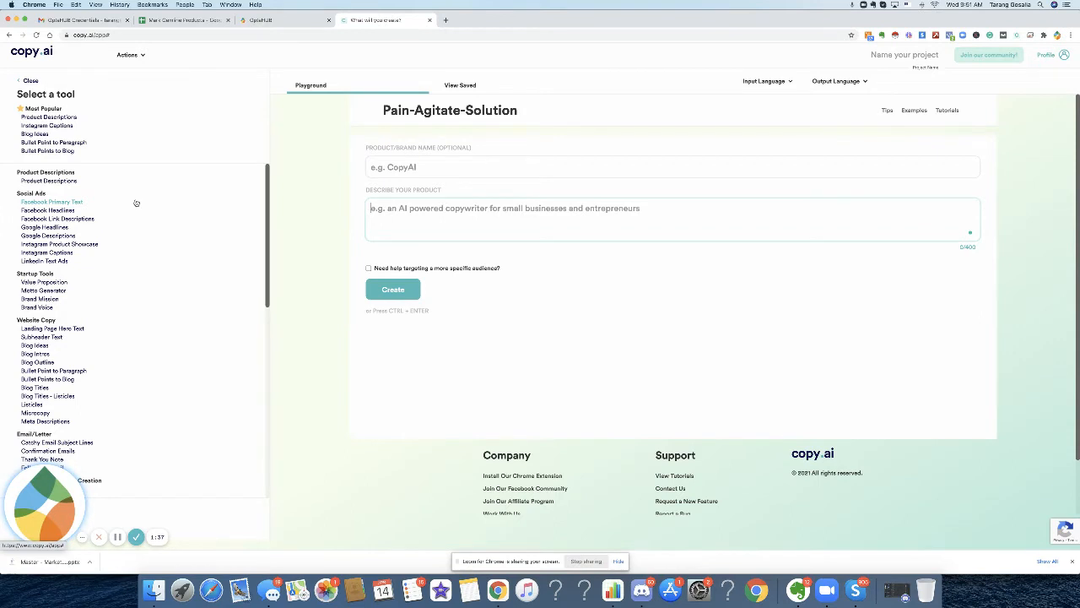
Choose the Catchy Email Subject Lines tool and paste the copied subject line as the product description
{"action": "scroll", "coordinate": [136, 203], "scroll_direction": "down", "scroll_amount": 2}
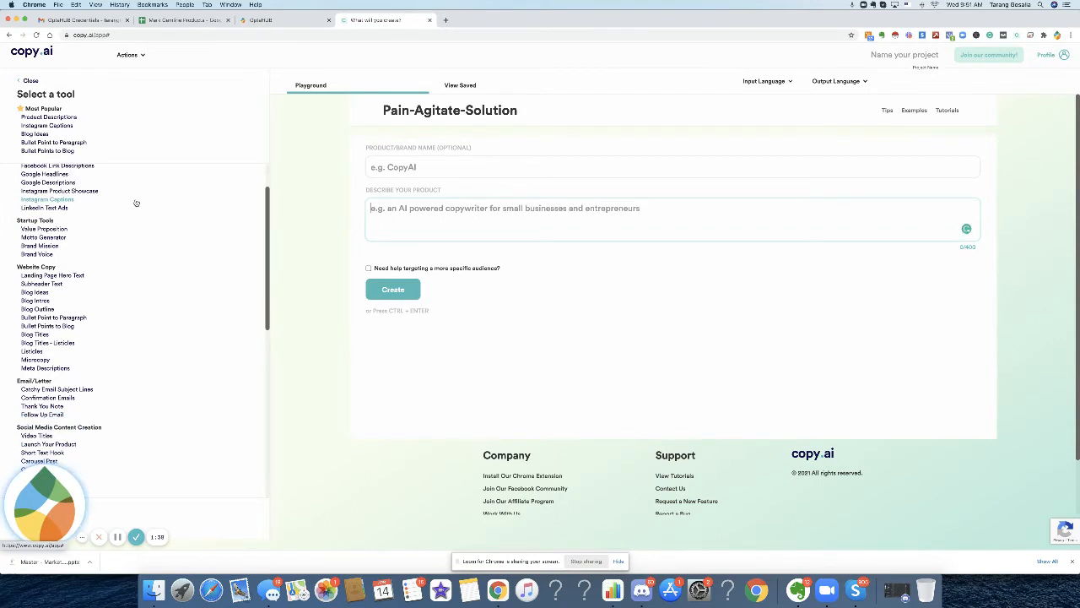
{"action": "left_click", "coordinate": [88, 390]}
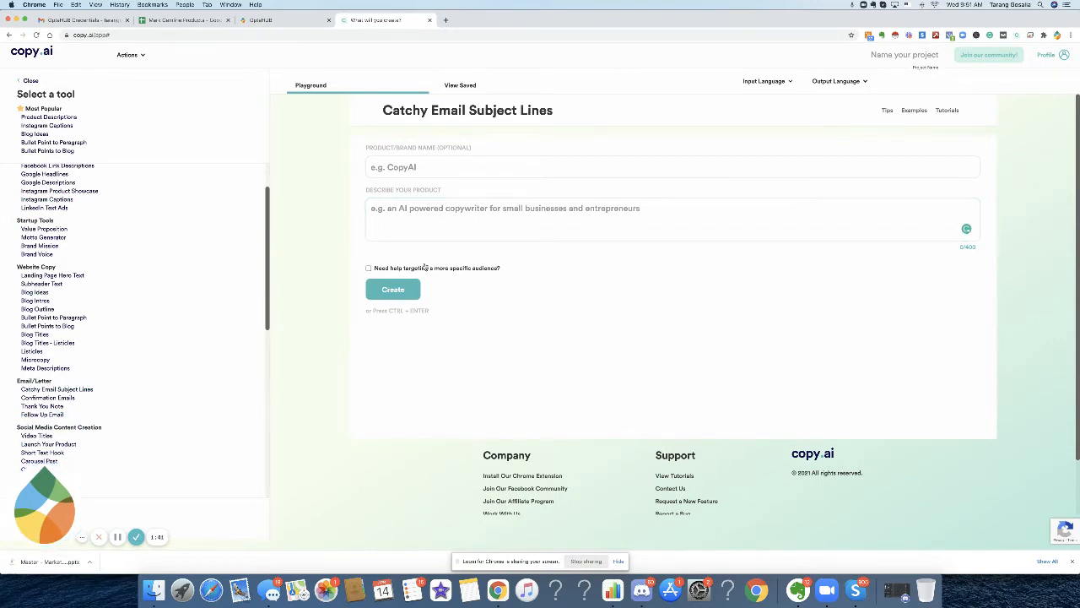
{"action": "key", "text": "super+v"}
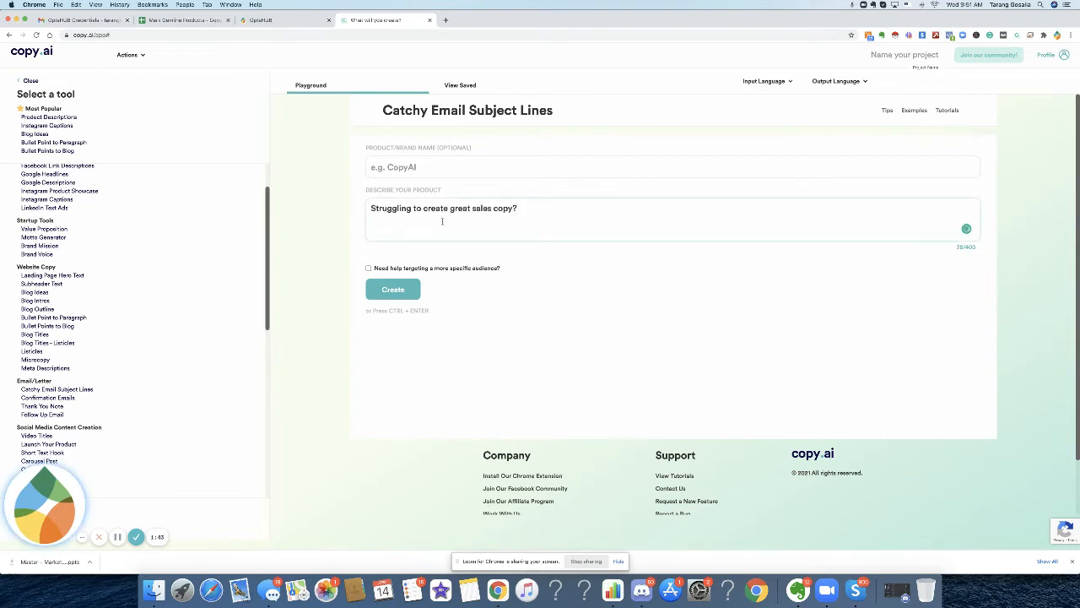
Change the product description to "Struggling to create great fundraising efforts?" and generate subject line suggestions
{"action": "left_click_drag", "start_coordinate": [543, 210], "coordinate": [473, 208]}
{"action": "key", "text": "BackSpace"}
{"action": "key", "text": "BackSpace"}
{"action": "key", "text": "BackSpace"}
{"action": "type", "text": "t fundraising efforts"}
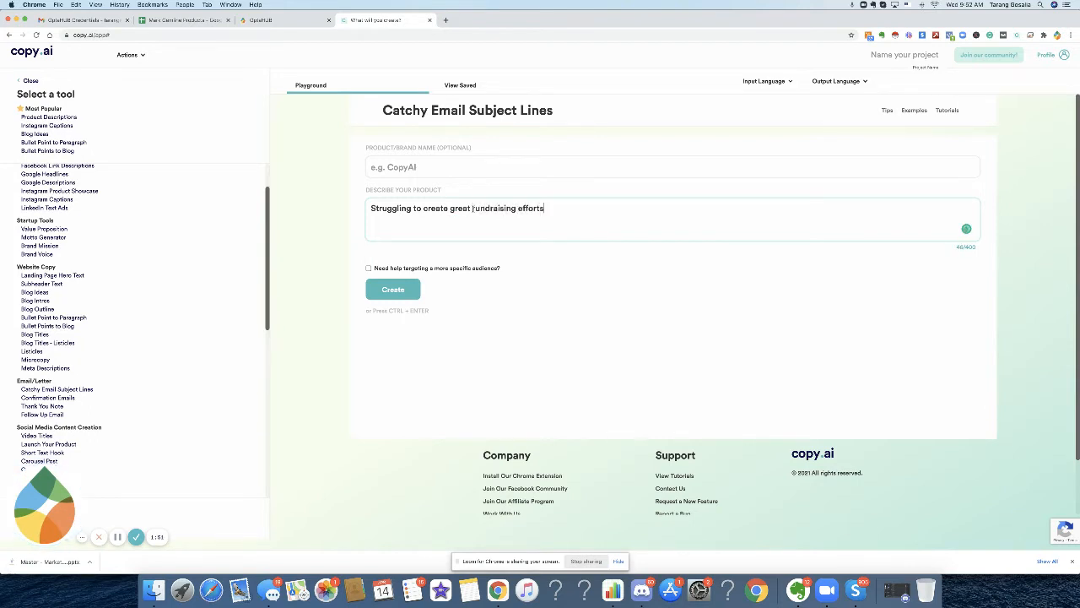
{"action": "type", "text": "?"}
{"action": "left_click", "coordinate": [395, 293]}
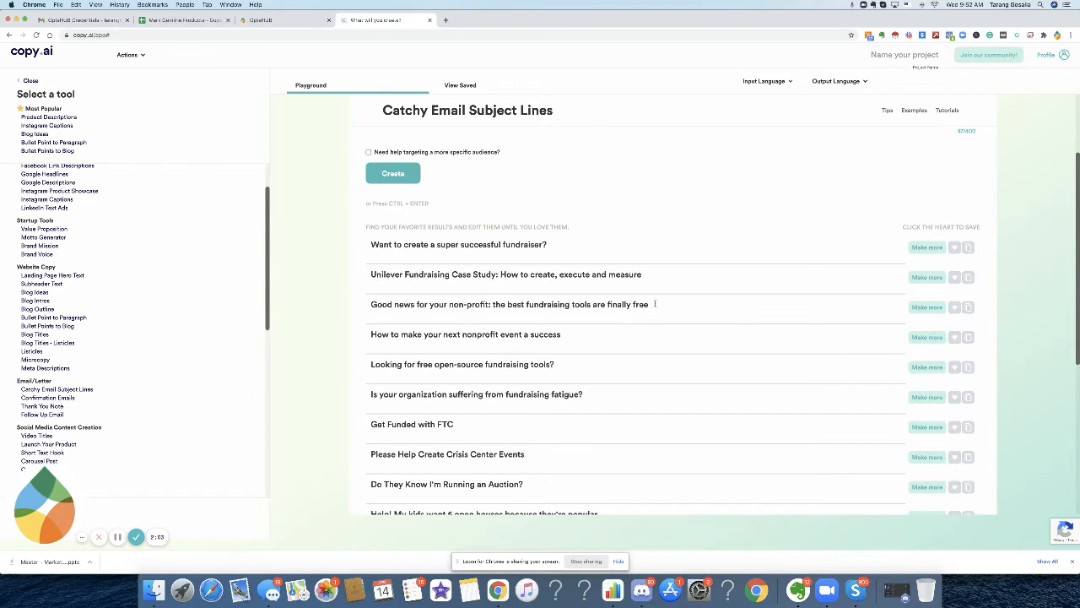
Copy the suggestion "Want to create a super successful fundraiser?" and paste it over the Email #1 subject line in OptaHUB
{"action": "left_click_drag", "start_coordinate": [654, 303], "coordinate": [406, 297]}
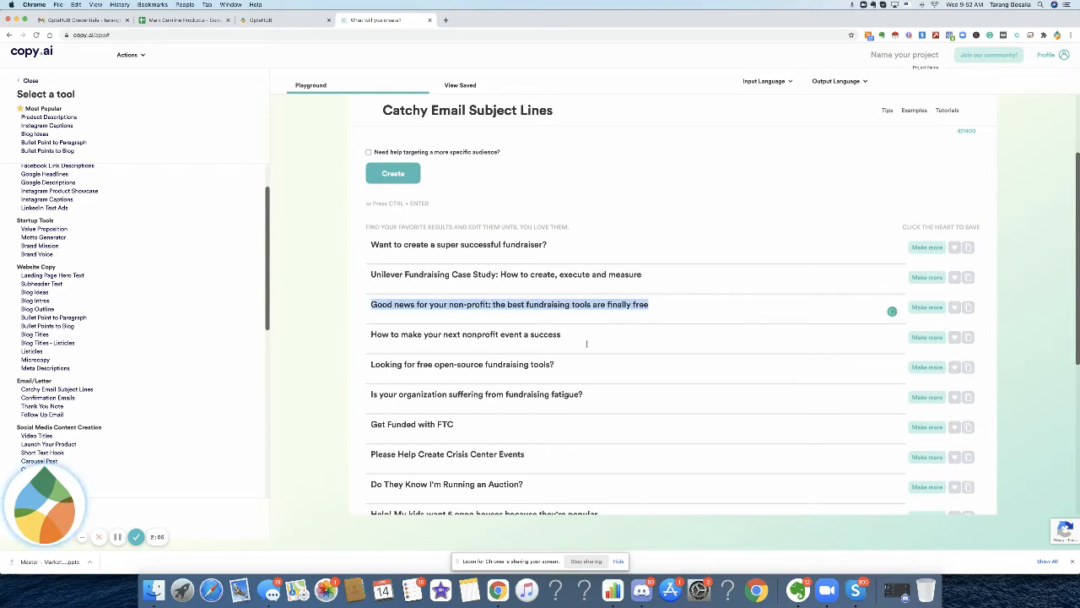
{"action": "left_click_drag", "start_coordinate": [587, 343], "coordinate": [367, 335]}
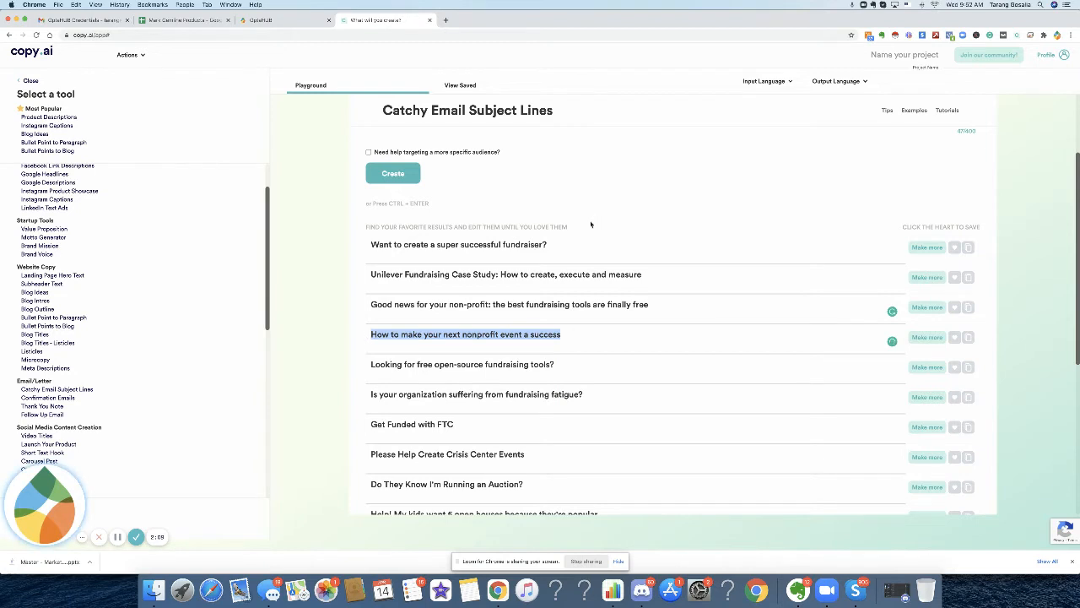
{"action": "left_click_drag", "start_coordinate": [575, 247], "coordinate": [369, 245]}
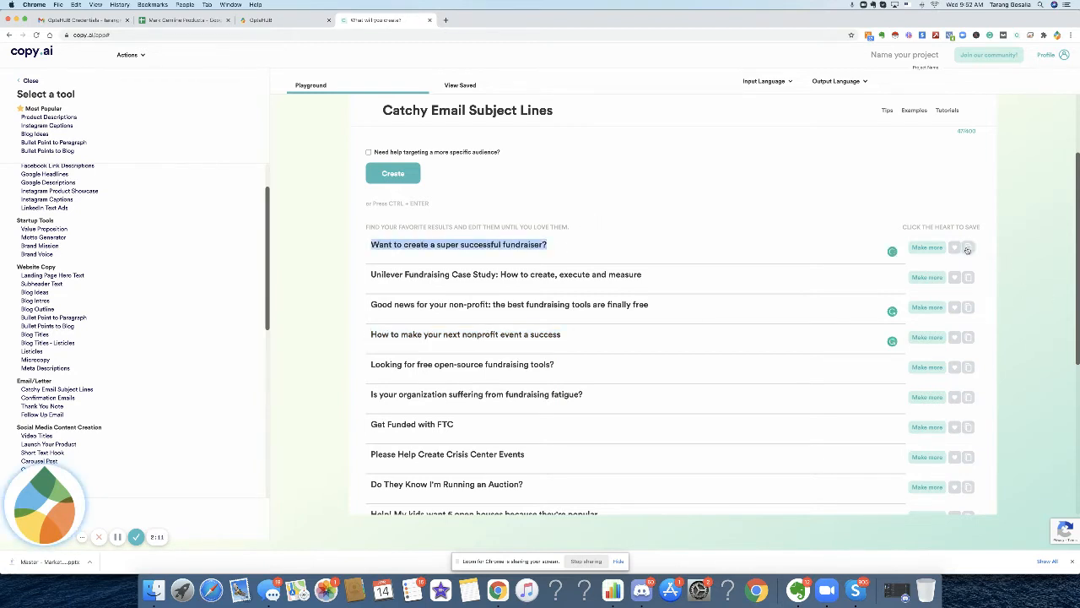
{"action": "left_click", "coordinate": [269, 19]}
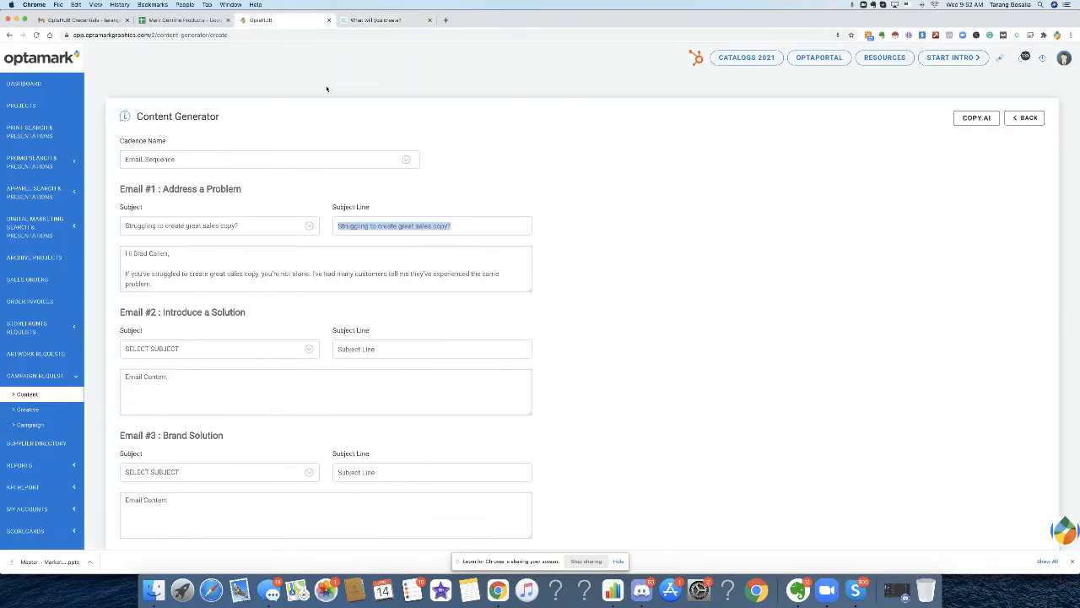
{"action": "key", "text": "super+v"}
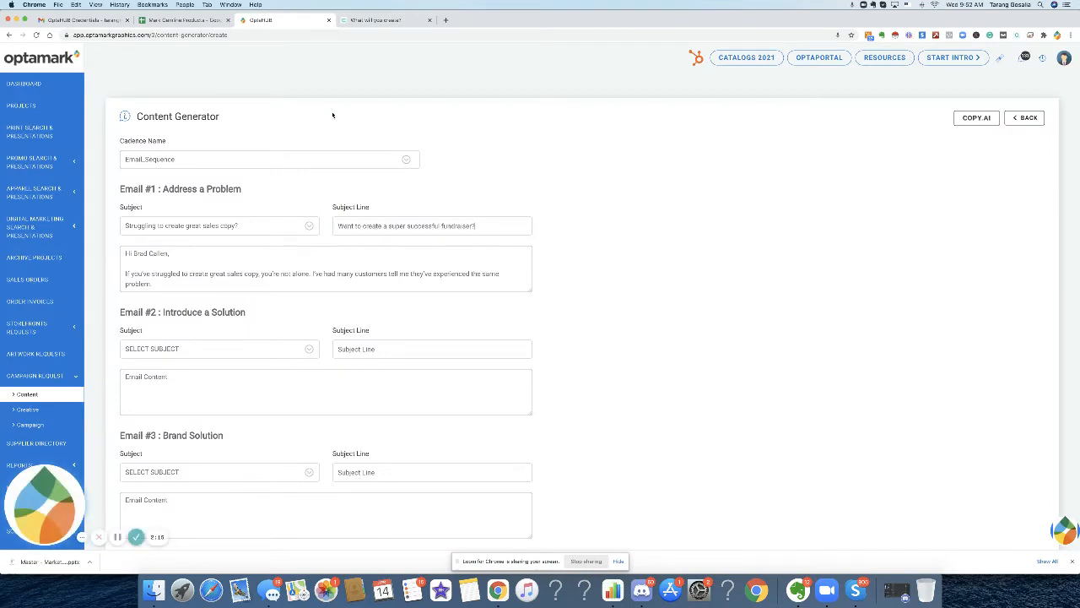
Replace the recipient's name in the Email #1 greeting with "First Name", keeping a blank line below it
{"action": "left_click_drag", "start_coordinate": [170, 254], "coordinate": [135, 253]}
{"action": "type", "text": "First N"}
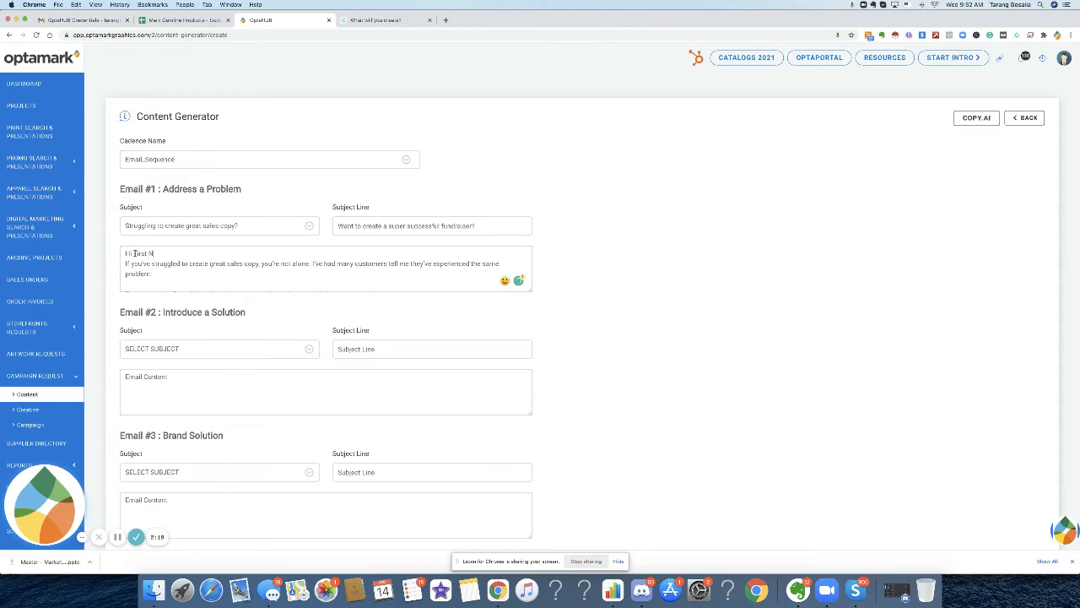
{"action": "type", "text": "ame"}
{"action": "key", "text": "Return"}
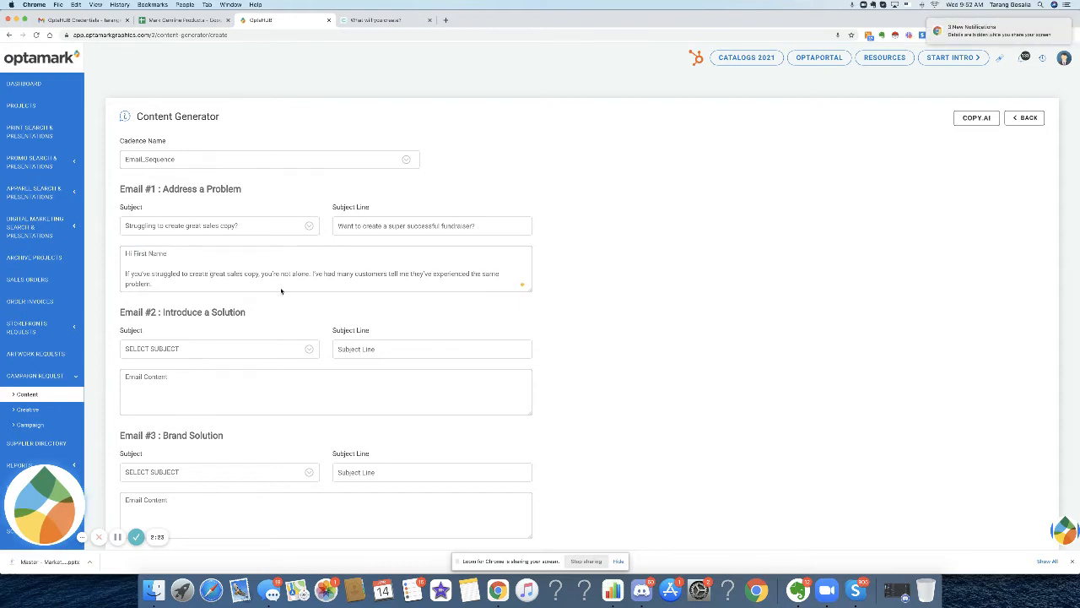
Read through the rest of the Email #1 body, including the article link and the closing lines
{"action": "key", "text": "ctrl+v"}
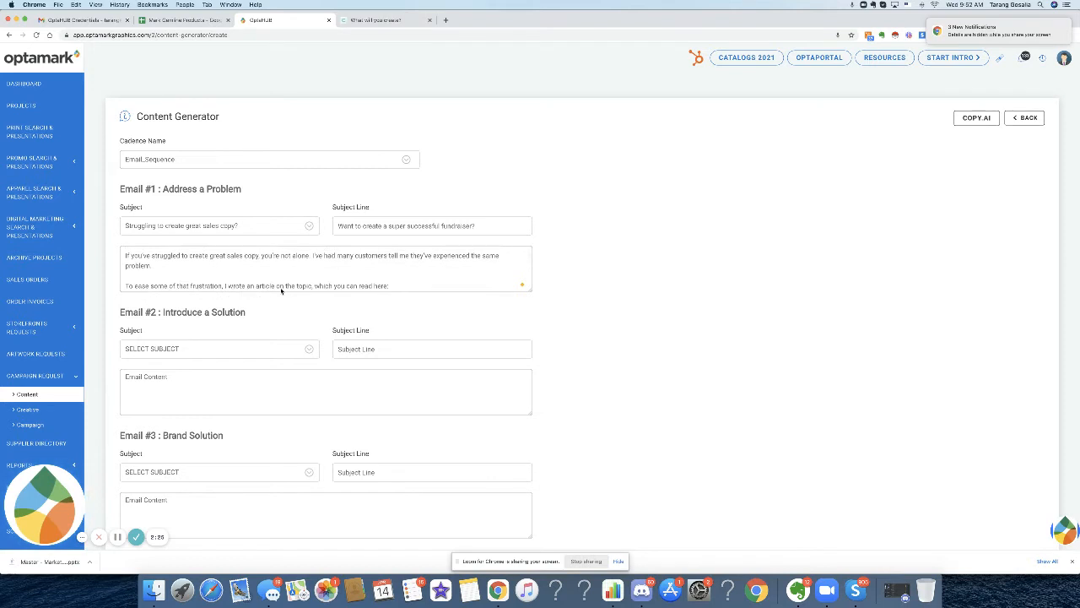
{"action": "key", "text": "Return"}
{"action": "key", "text": "ctrl+v"}
{"action": "key", "text": "Return"}
{"action": "key", "text": "Return"}
{"action": "key", "text": "ctrl+v"}
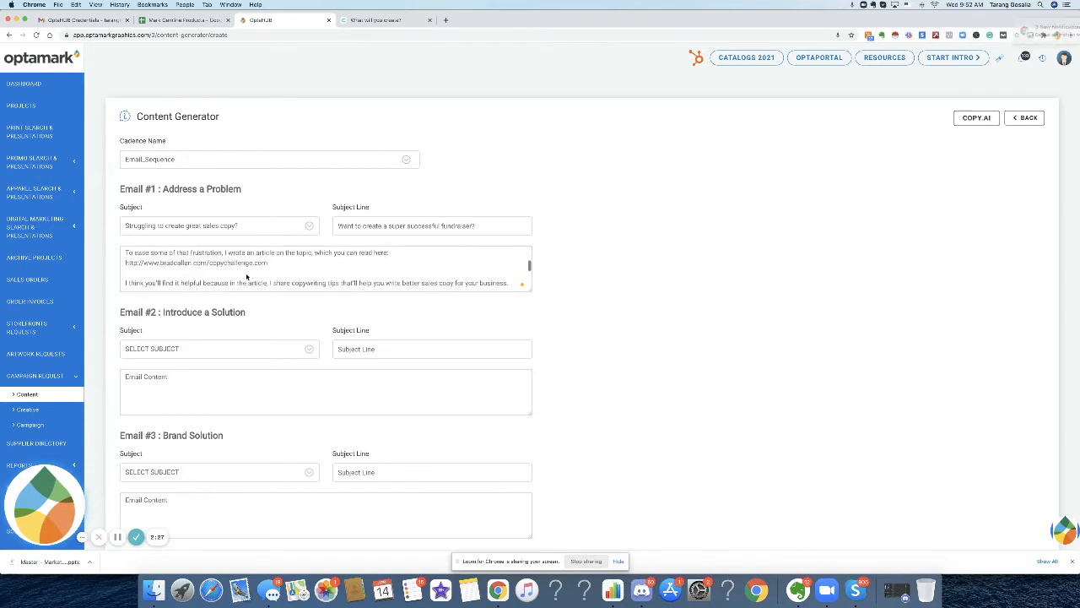
{"action": "left_click_drag", "start_coordinate": [270, 263], "coordinate": [125, 264]}
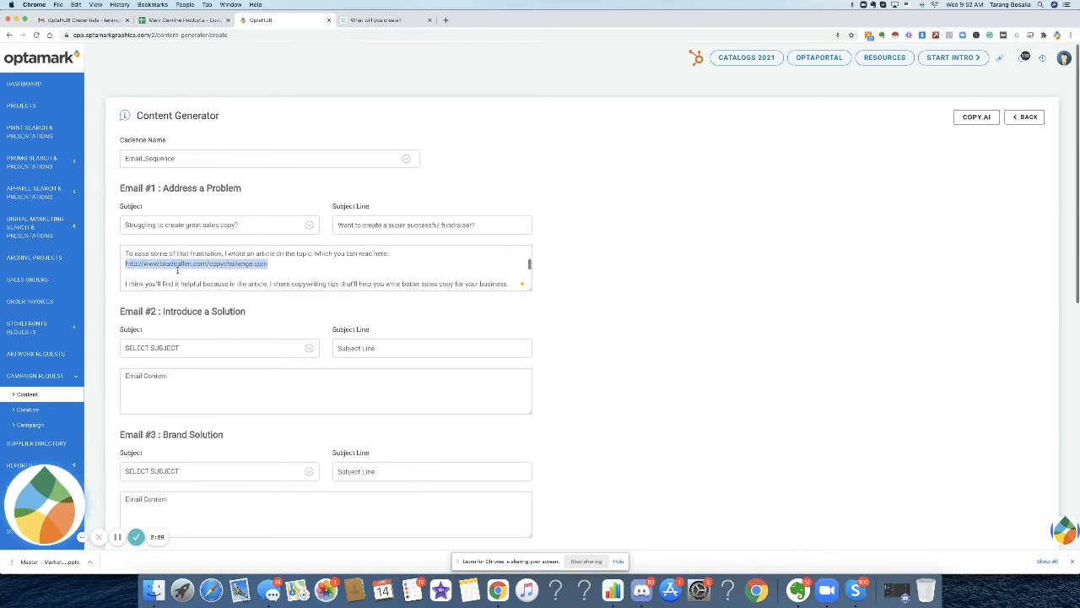
{"action": "scroll", "coordinate": [177, 270], "scroll_direction": "down", "scroll_amount": 3}
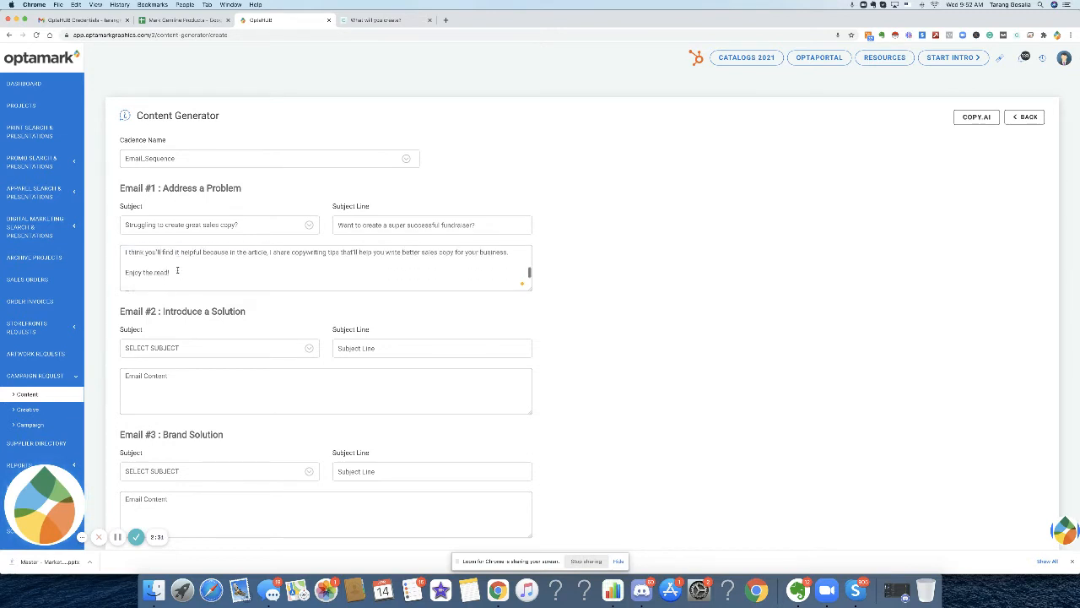
Review the end of the Email #1 body, then switch to Copy.ai and open the Pain-Agitate-Solution tool
{"action": "scroll", "coordinate": [177, 270], "scroll_direction": "down", "scroll_amount": 2}
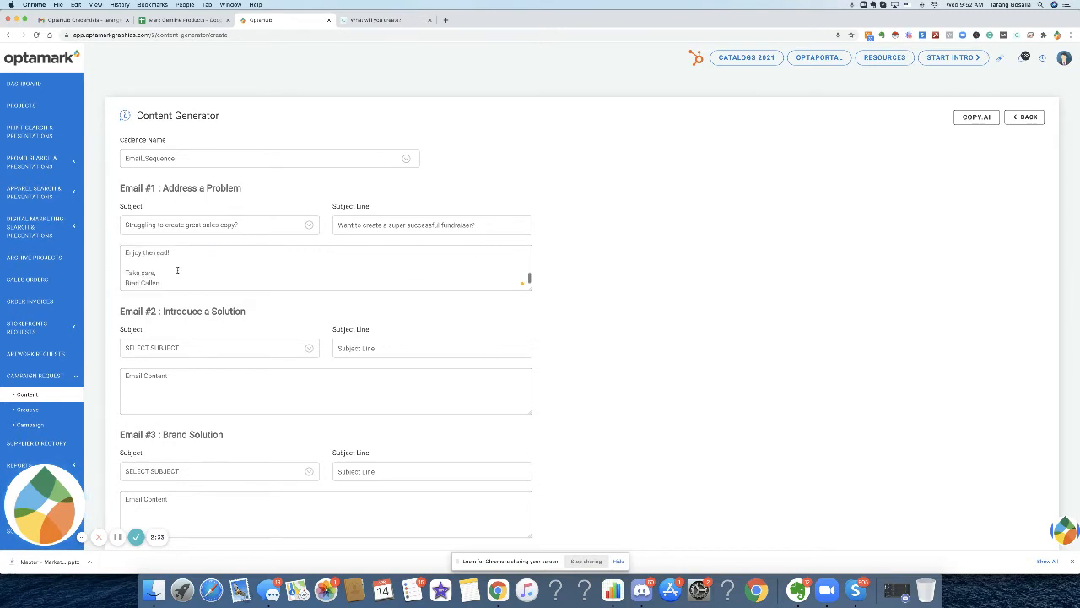
{"action": "scroll", "coordinate": [177, 270], "scroll_direction": "up", "scroll_amount": 5}
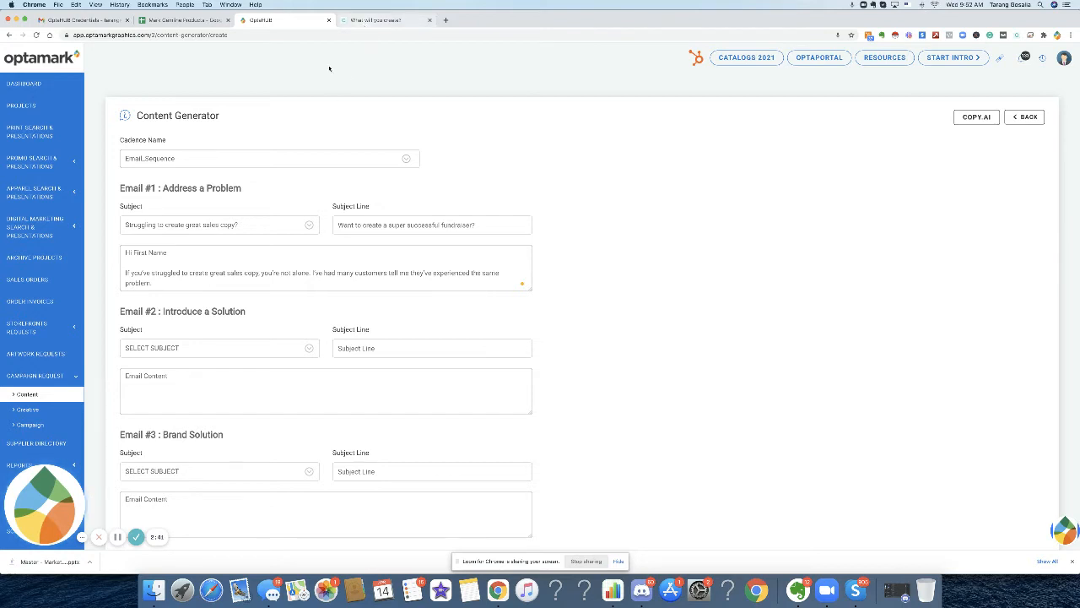
{"action": "left_click", "coordinate": [368, 19]}
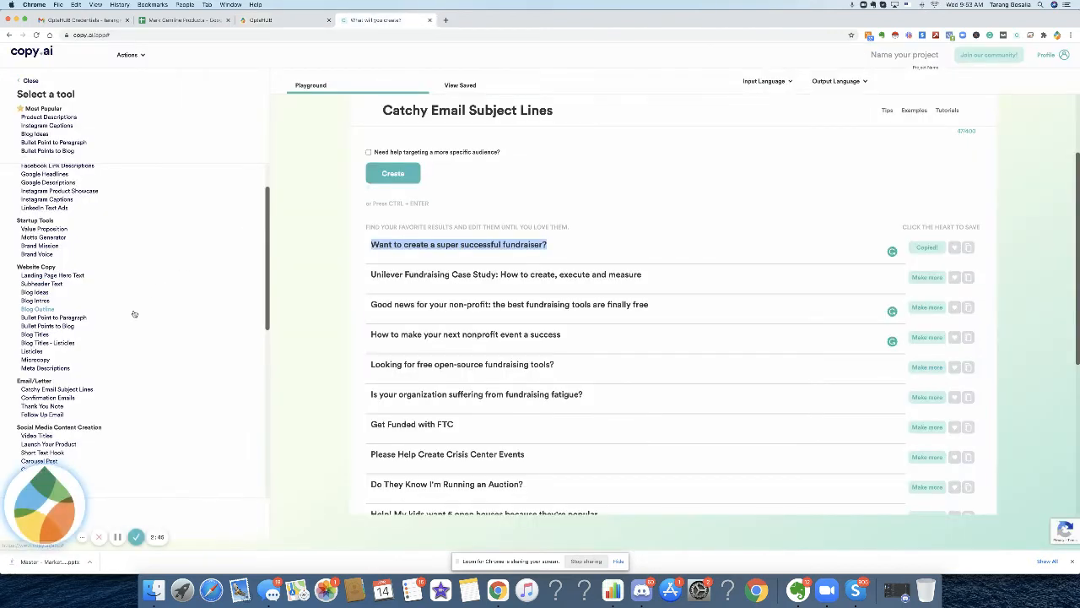
{"action": "scroll", "coordinate": [133, 314], "scroll_direction": "down", "scroll_amount": 5}
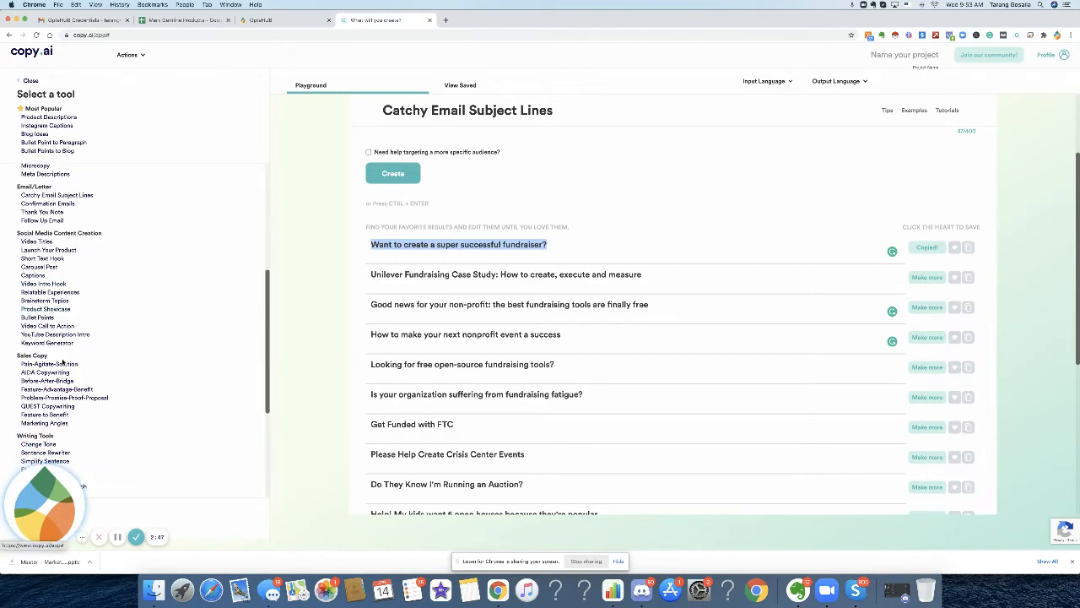
{"action": "left_click", "coordinate": [64, 363]}
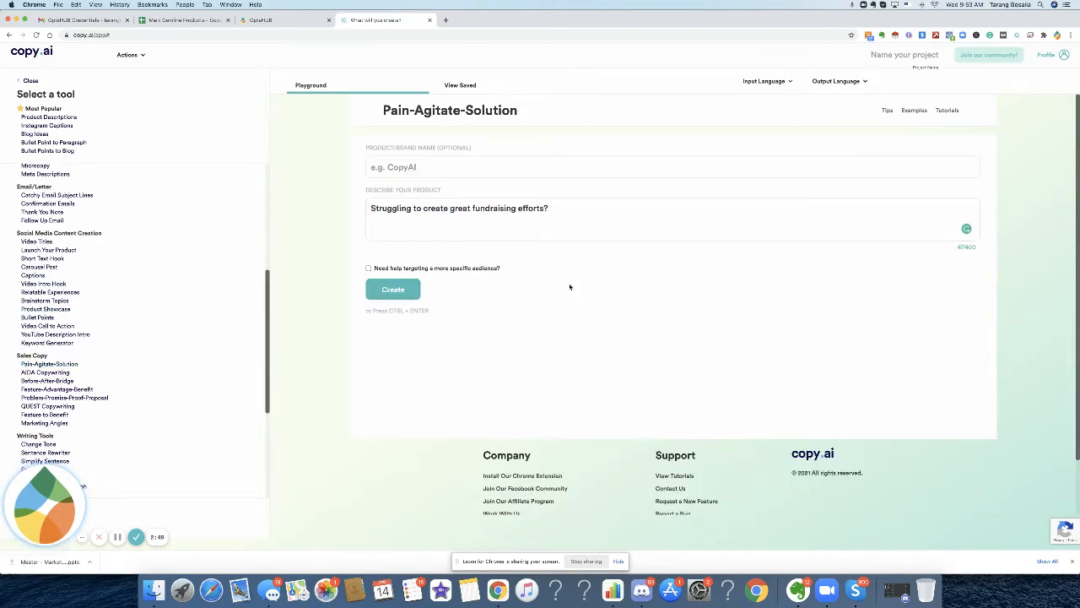
Replace the existing product description with the opening words "We provide direct mail that has meaningful impact on our"
{"action": "left_click_drag", "start_coordinate": [560, 208], "coordinate": [330, 170]}
{"action": "key", "text": "BackSpace"}
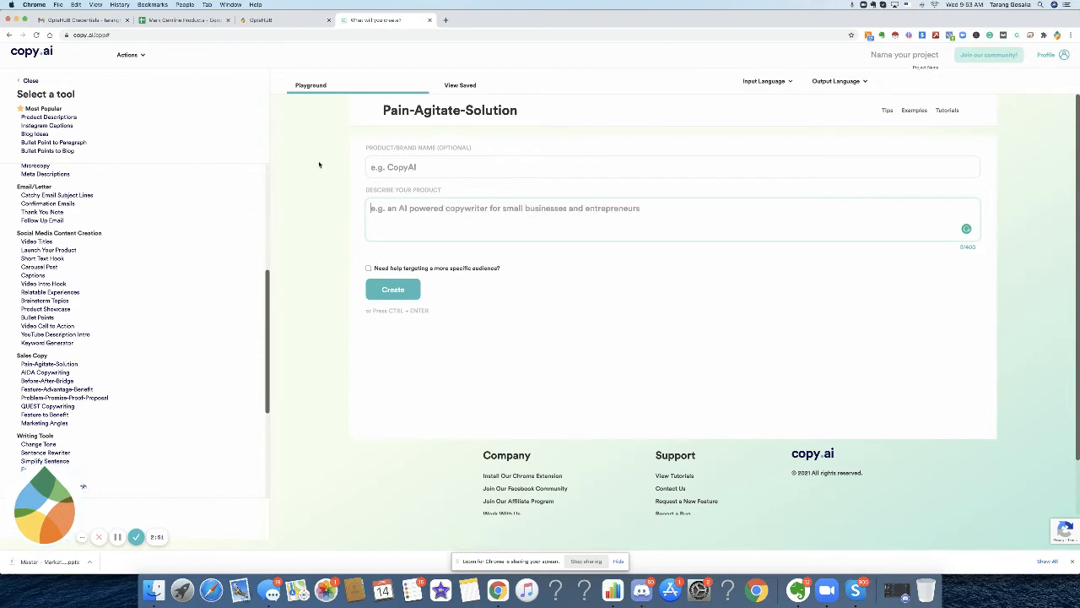
{"action": "type", "text": "I"}
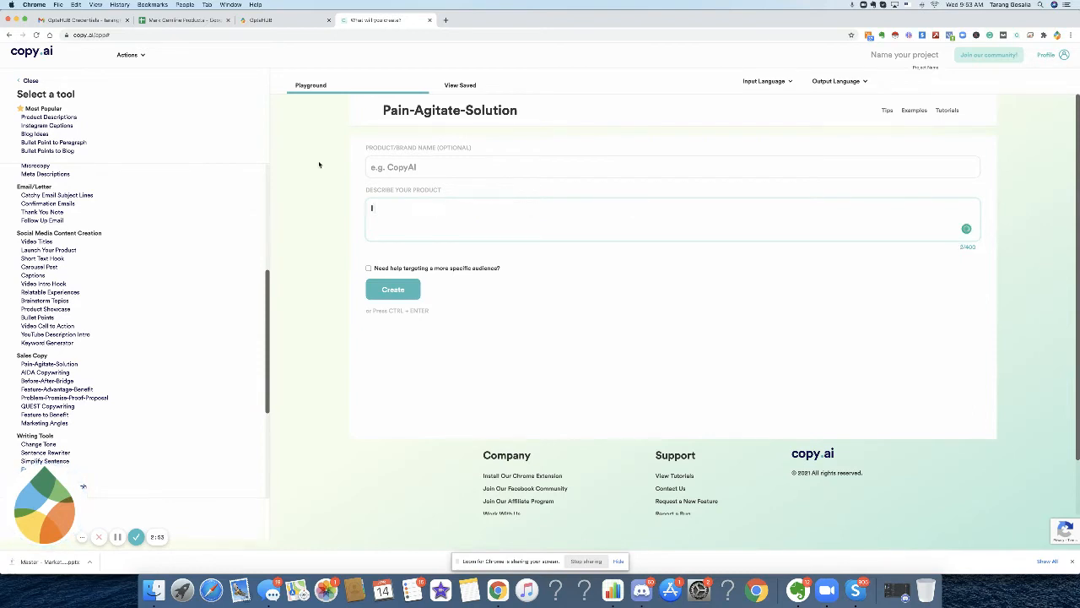
{"action": "key", "text": "BackSpace"}
{"action": "type", "text": "We prpovide dire"}
{"action": "type", "text": "ct mail that has meanu"}
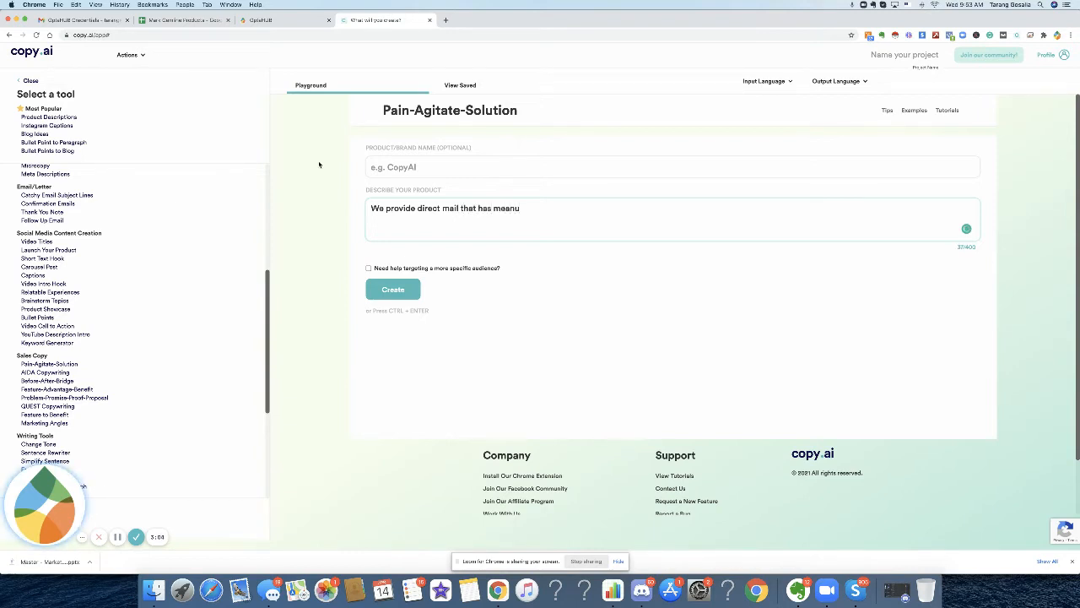
{"action": "key", "text": "BackSpace"}
{"action": "type", "text": "ing"}
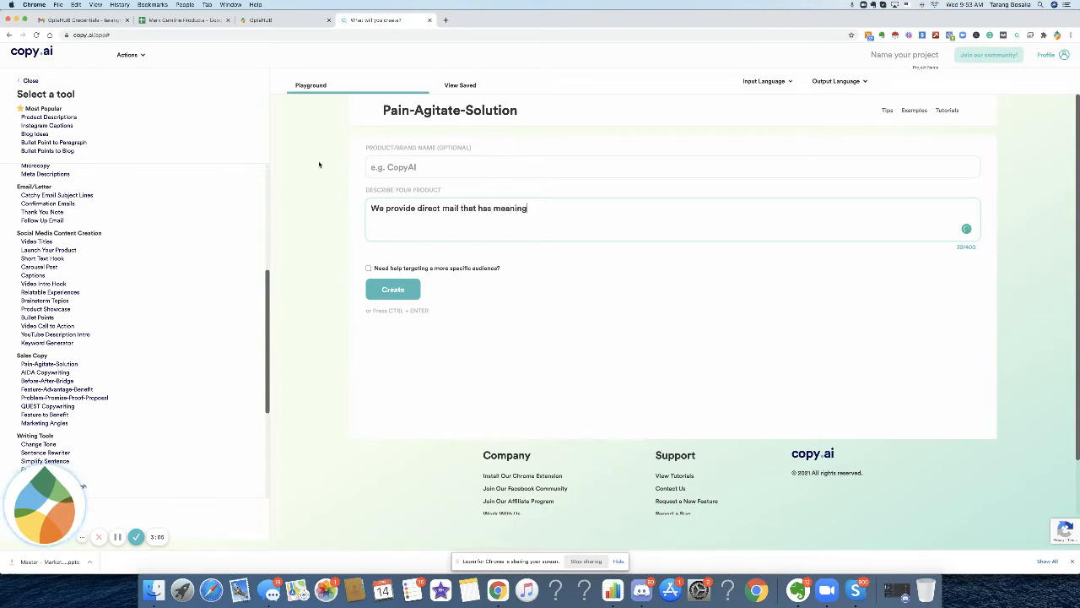
{"action": "type", "text": "ful impact on oru"}
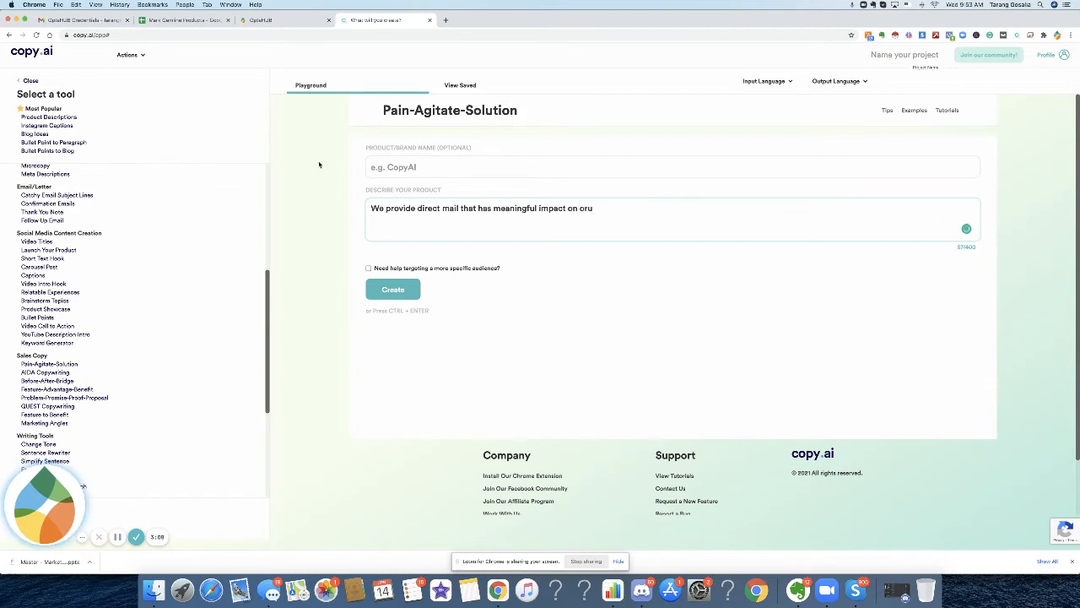
{"action": "key", "text": "BackSpace"}
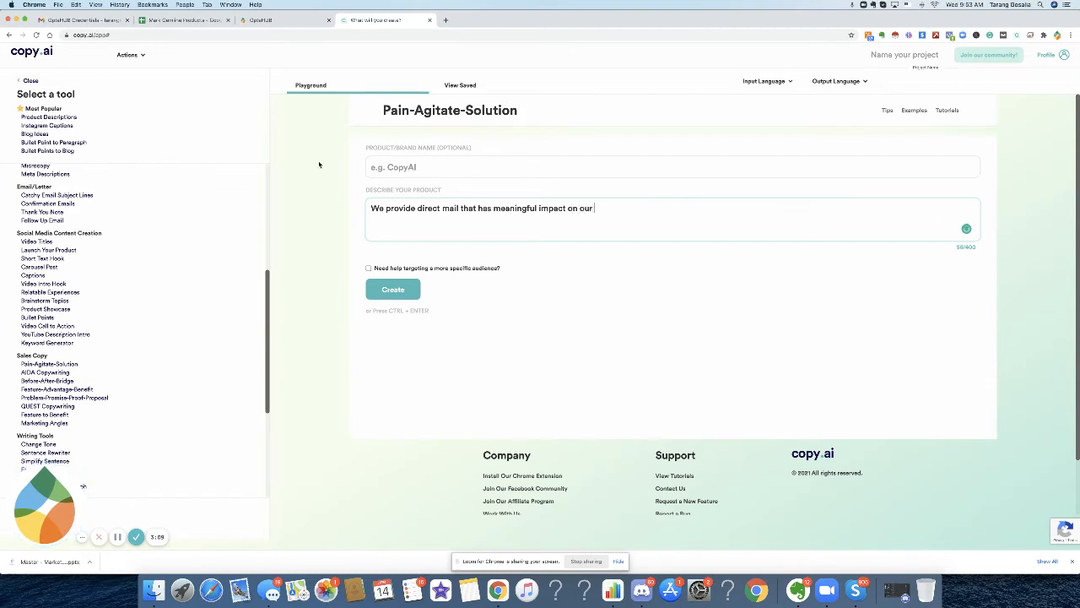
Complete the description with "donors by providing compelling design, content, strategy, and product of direct mail for non profits." and generate the copy
{"action": "type", "text": "donors by prov"}
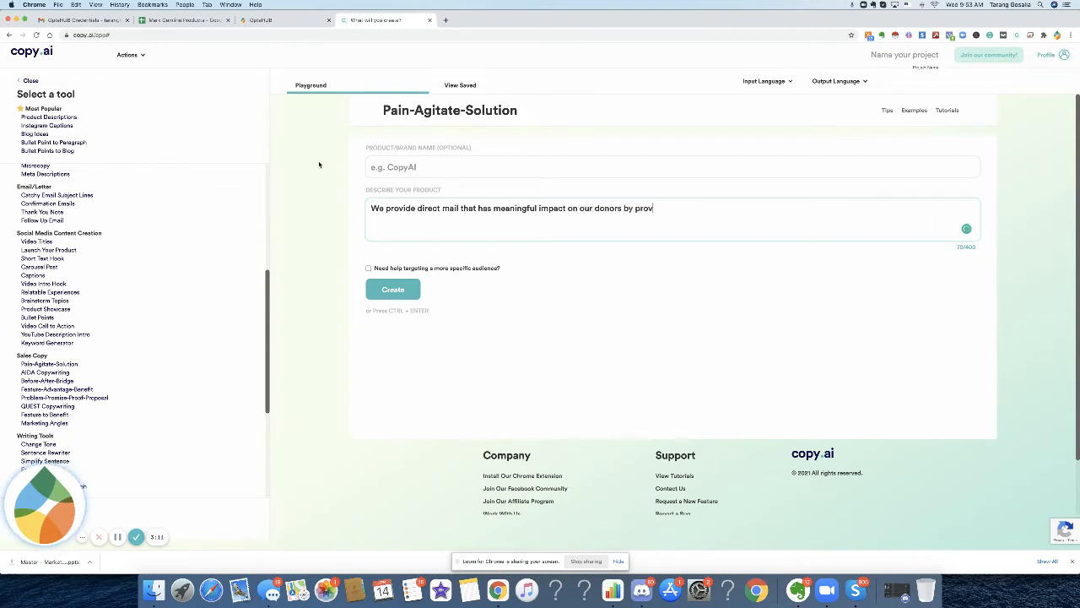
{"action": "type", "text": "iding comp"}
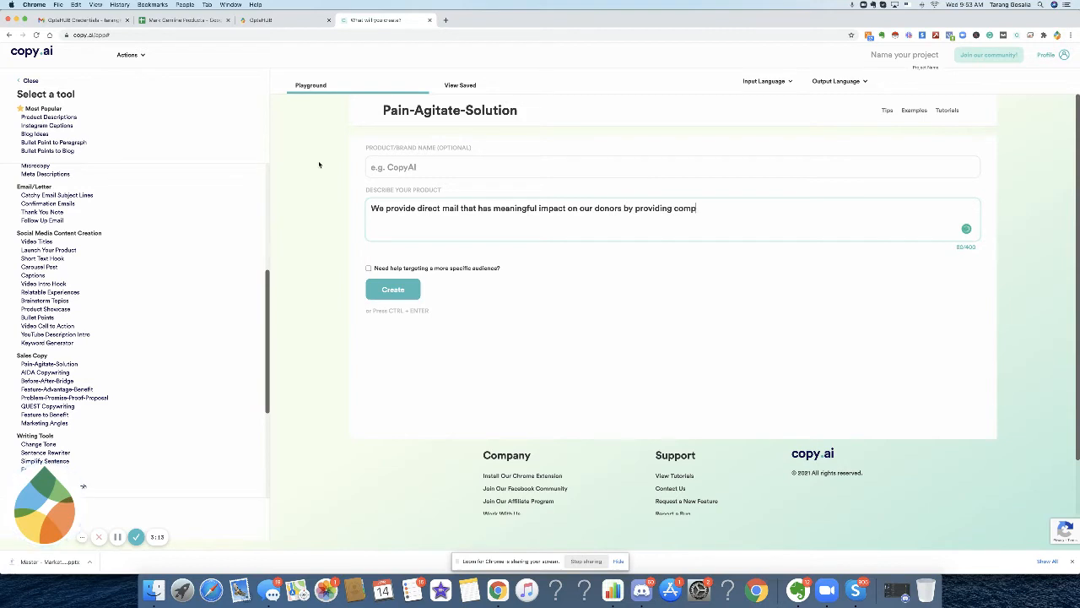
{"action": "type", "text": "elling design, content, strategy, asndnd product of"}
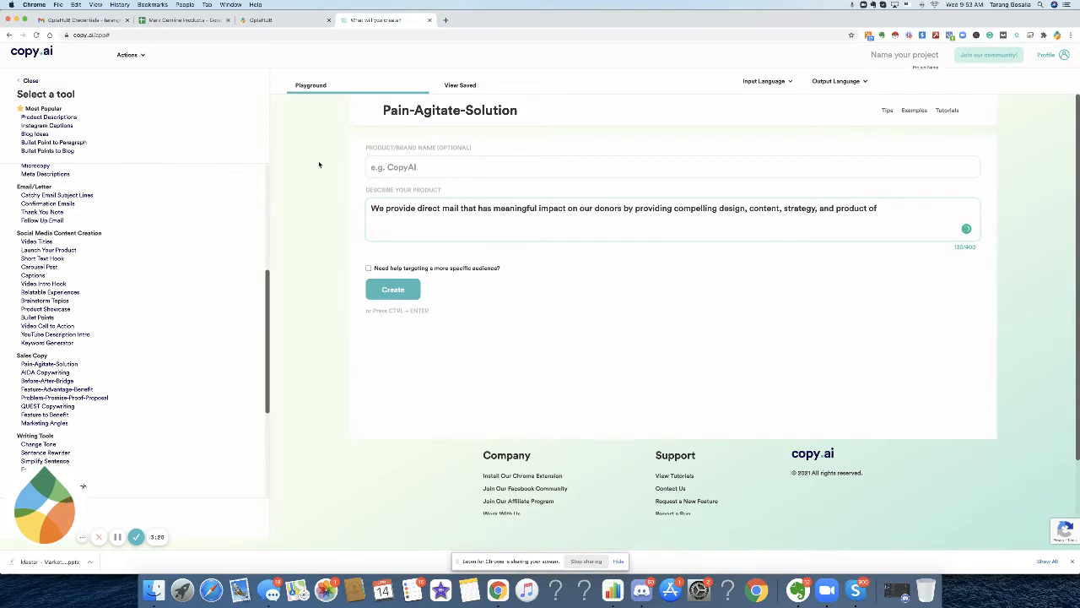
{"action": "type", "text": " direct mail for n"}
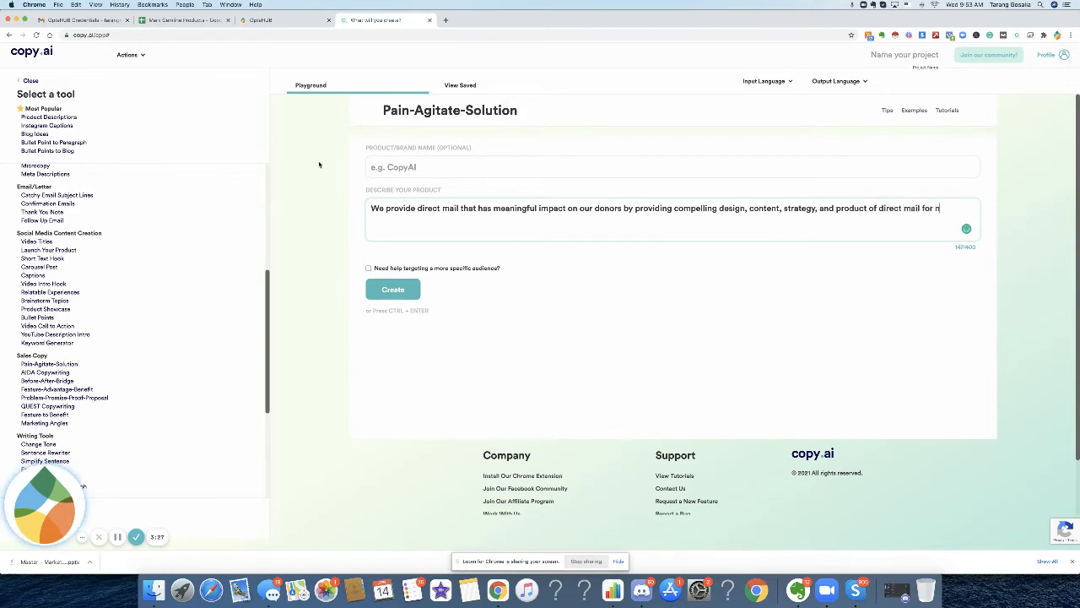
{"action": "type", "text": "on profits."}
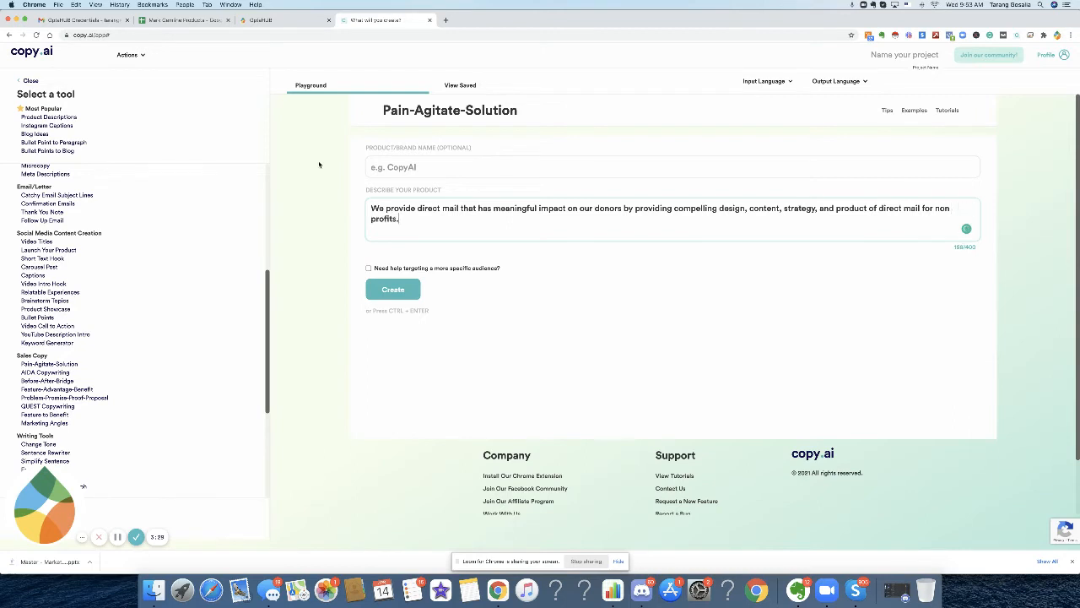
{"action": "left_click", "coordinate": [385, 298]}
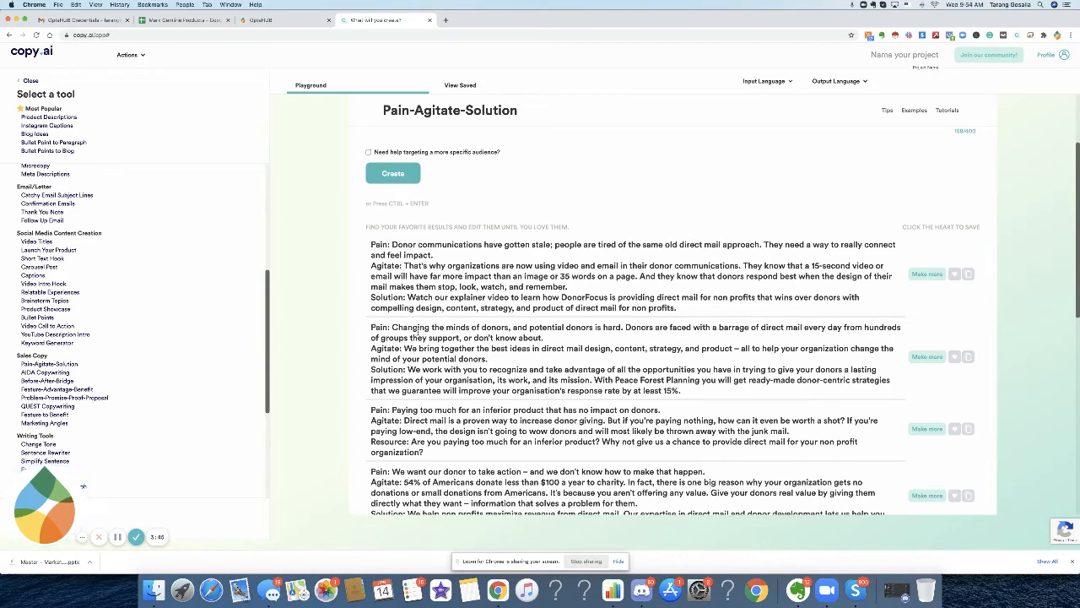
Copy the result beginning "Pain: Changing the minds of donors" and paste it over the whole Email #1 body in OptaHUB
{"action": "scroll", "coordinate": [749, 357], "scroll_direction": "down", "scroll_amount": 1}
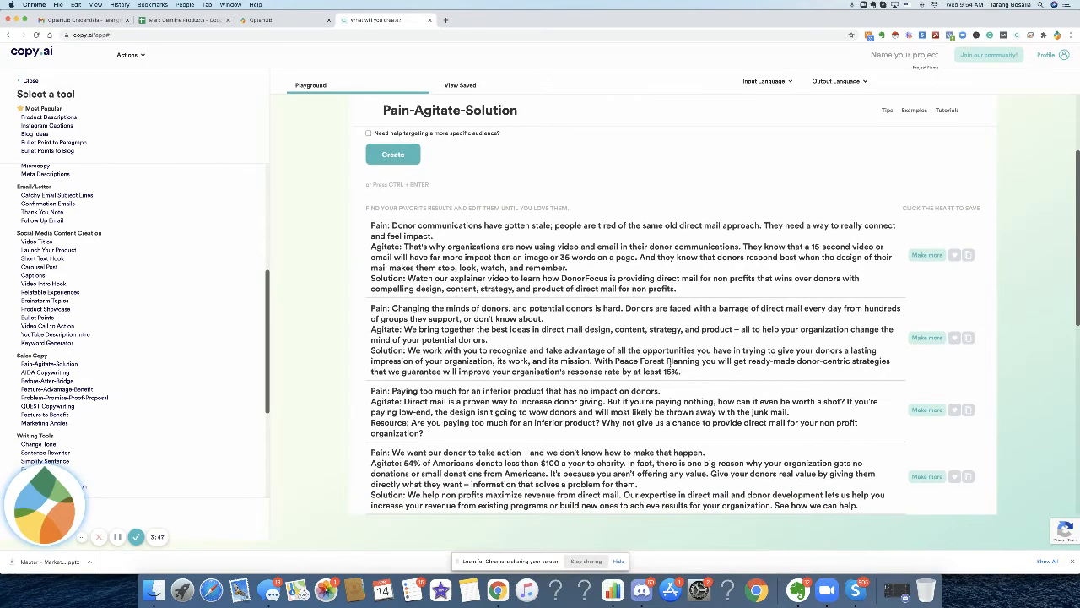
{"action": "left_click_drag", "start_coordinate": [681, 372], "coordinate": [357, 300]}
{"action": "key", "text": "super+c"}
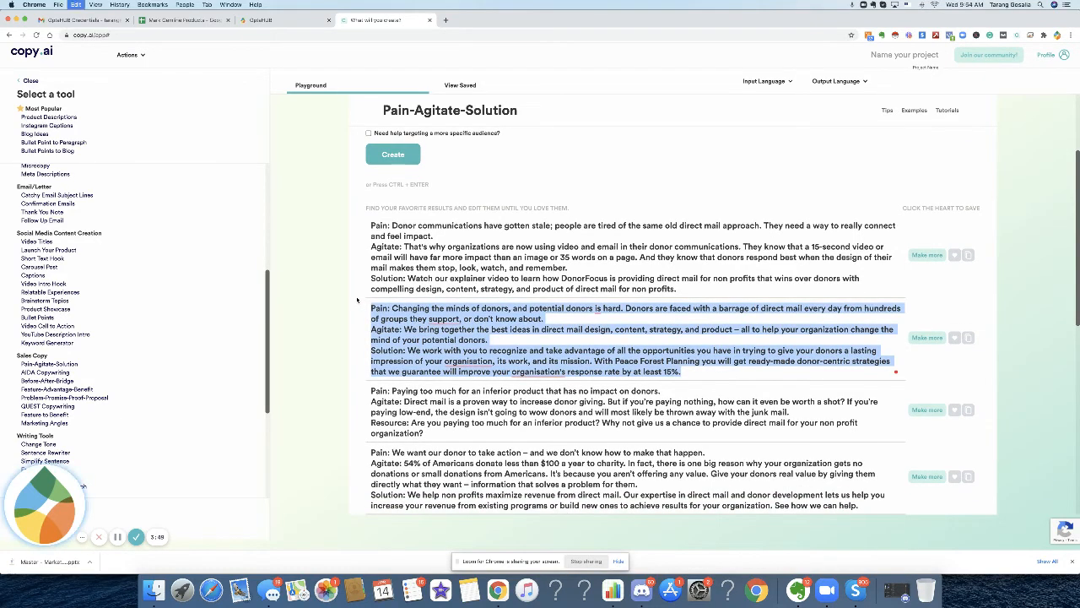
{"action": "left_click", "coordinate": [274, 21]}
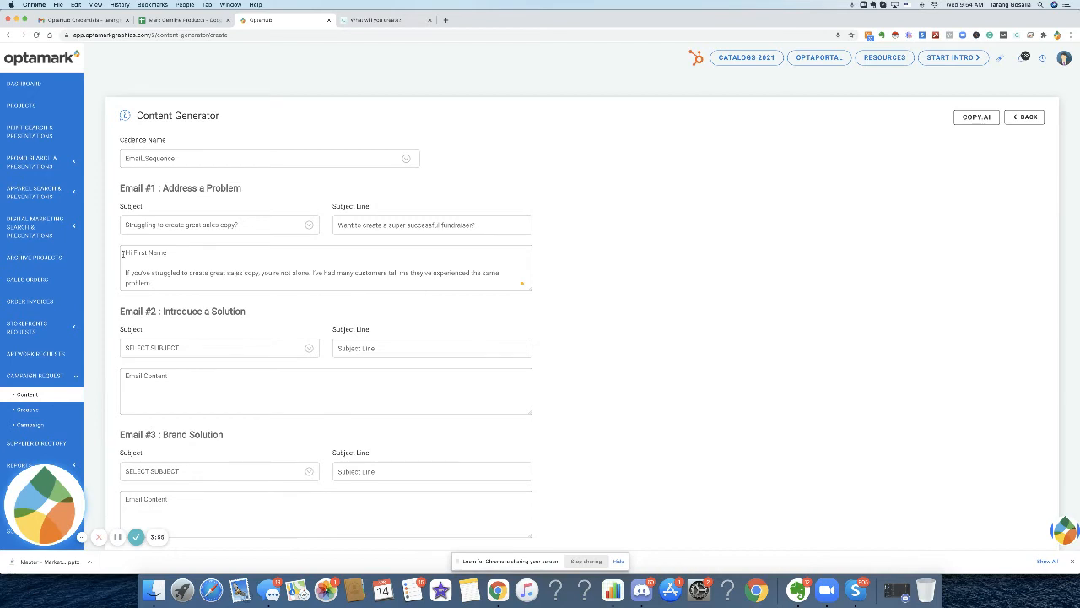
{"action": "left_click_drag", "start_coordinate": [121, 252], "coordinate": [284, 356]}
{"action": "key", "text": "BackSpace"}
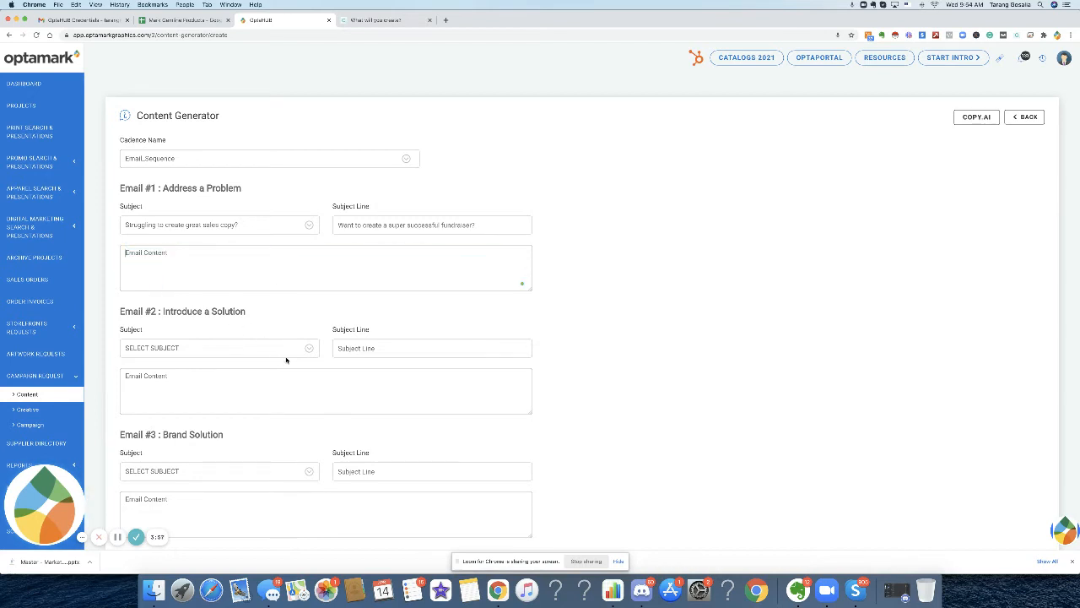
{"action": "key", "text": "super+v"}
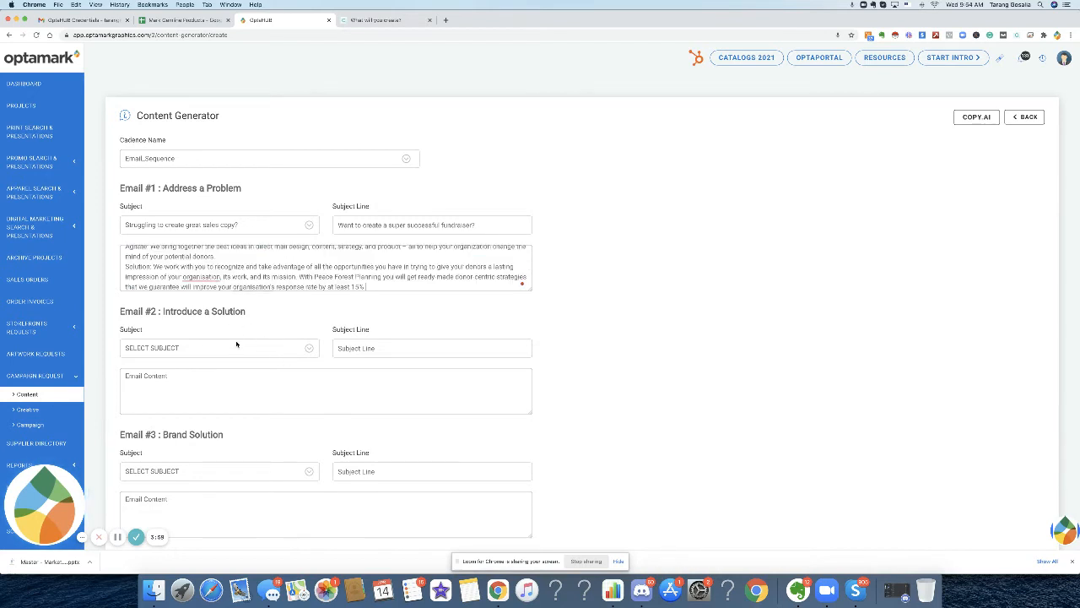
Add the greeting "Hello FIRST NAME," above the pasted Email #1 text, with a blank line below it
{"action": "scroll", "coordinate": [177, 268], "scroll_direction": "up", "scroll_amount": 3}
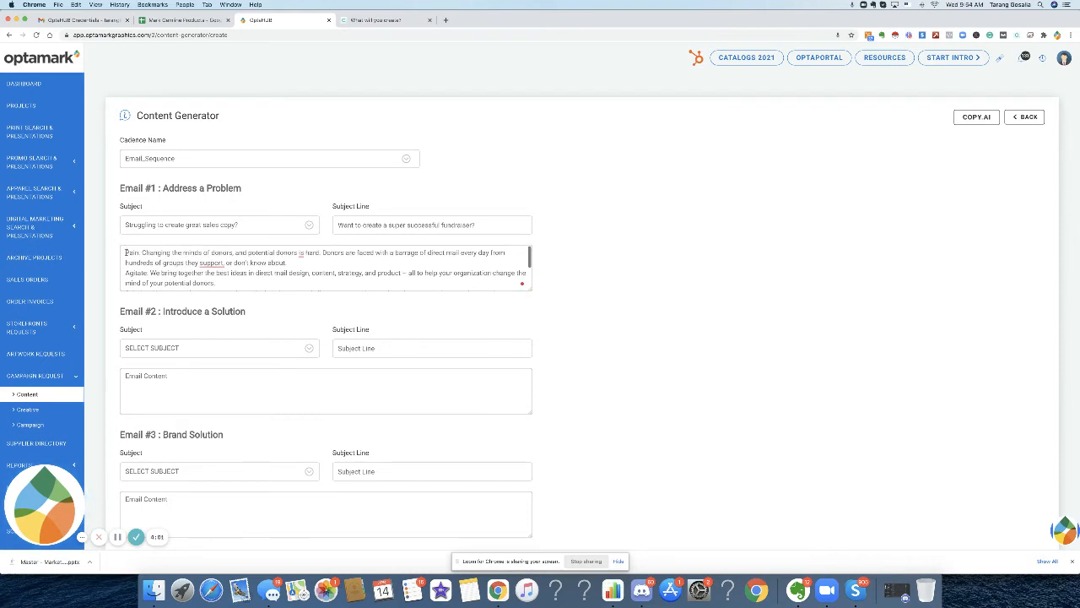
{"action": "left_click", "coordinate": [126, 252]}
{"action": "key", "text": "Return"}
{"action": "key", "text": "Return"}
{"action": "key", "text": "Up"}
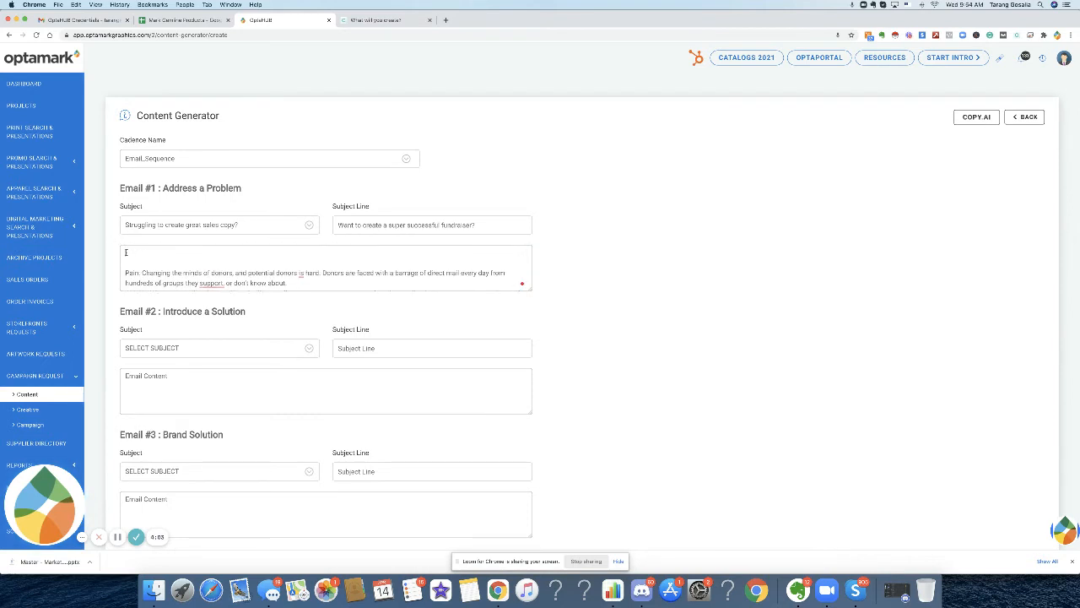
{"action": "type", "text": "Hello FIRST NAME"}
Remove the "Pain:" label from the first paragraph, keeping one blank line between it and the greeting
{"action": "key", "text": "Down"}
{"action": "key", "text": "Down"}
{"action": "left_click_drag", "start_coordinate": [143, 273], "coordinate": [125, 272]}
{"action": "key", "text": "BackSpace"}
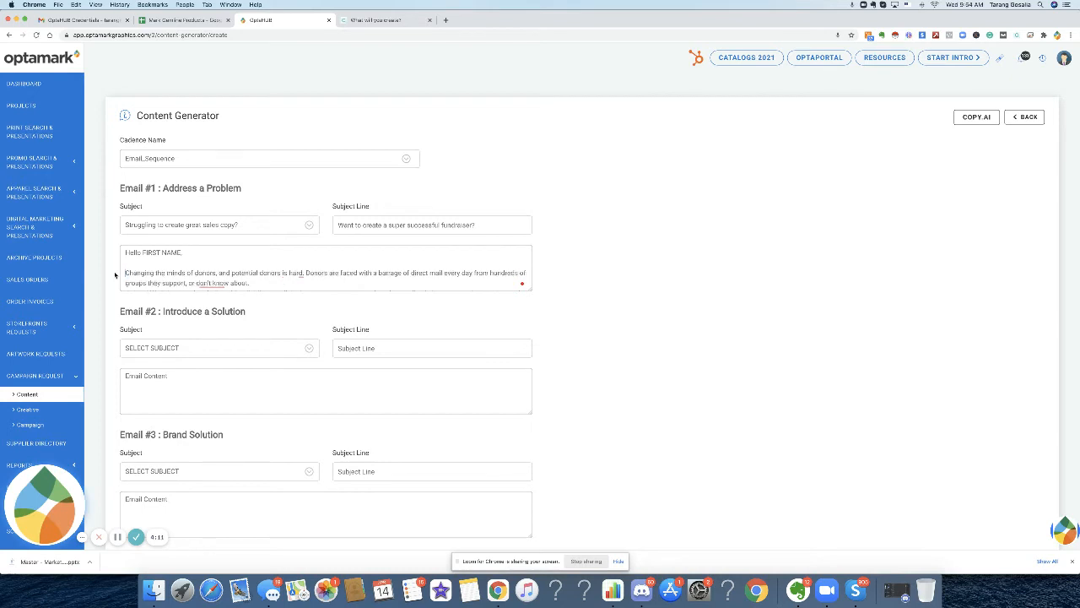
{"action": "key", "text": "BackSpace"}
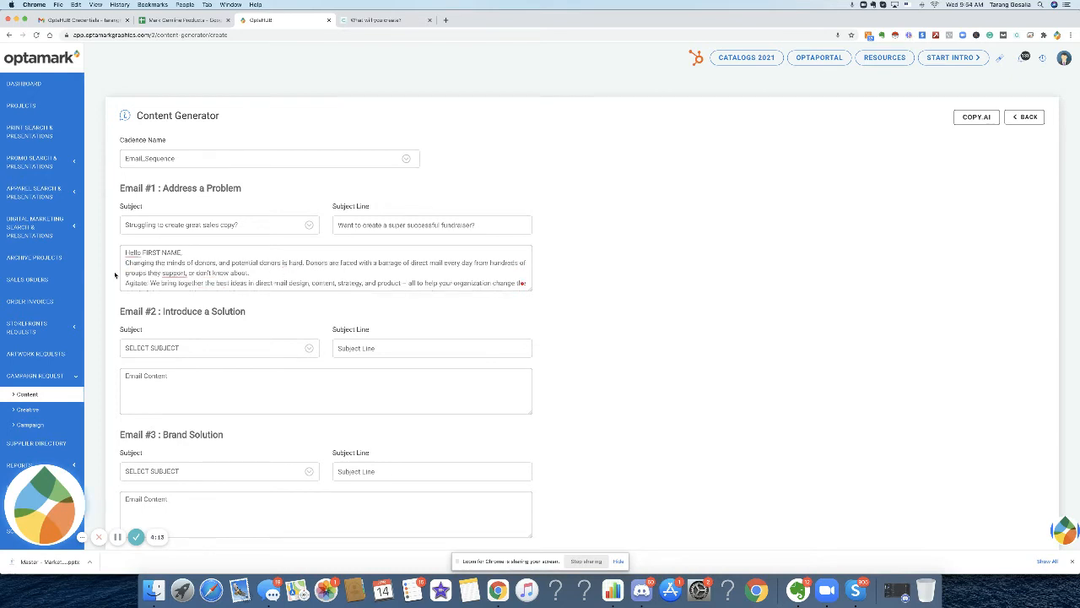
{"action": "key", "text": "Return"}
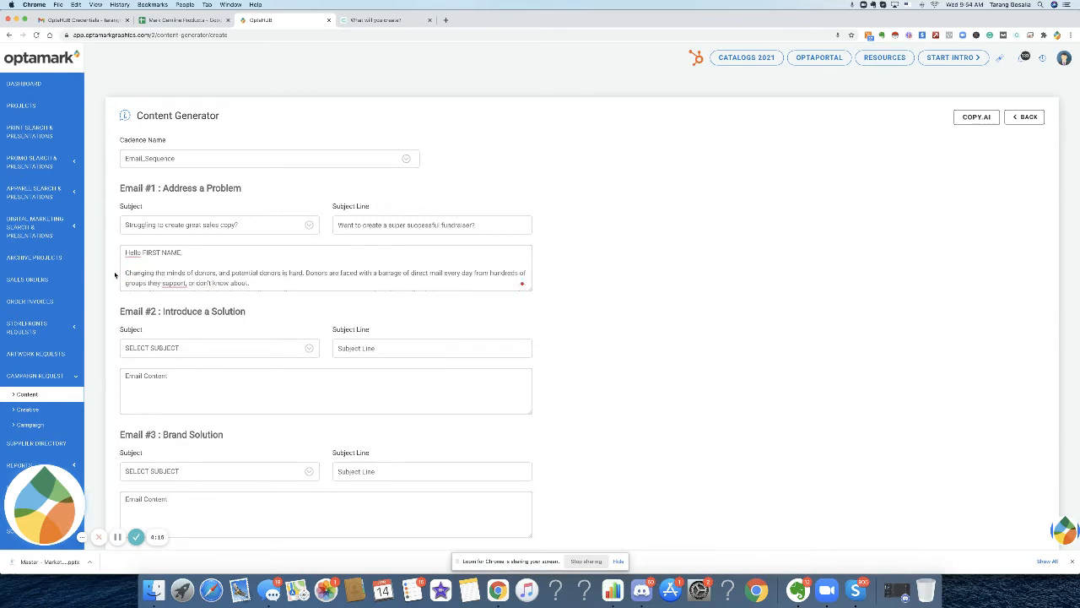
Insert blank lines before the "Agitate:" and "Solution:" paragraphs in the Email #1 body
{"action": "key", "text": "Down"}
{"action": "key", "text": "Down"}
{"action": "key", "text": "Return"}
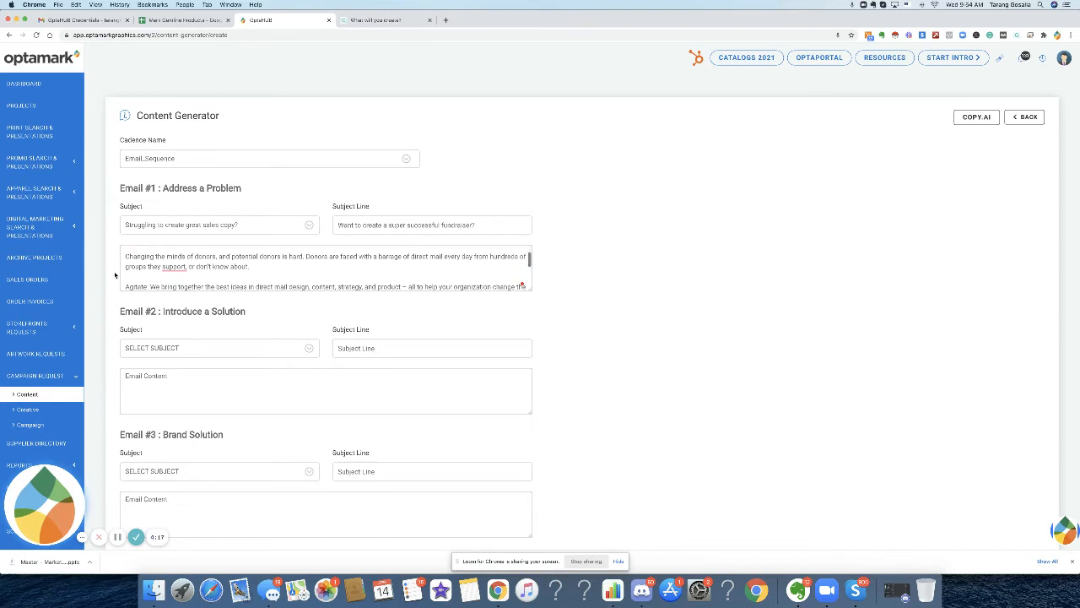
{"action": "key", "text": "Down"}
{"action": "key", "text": "Down"}
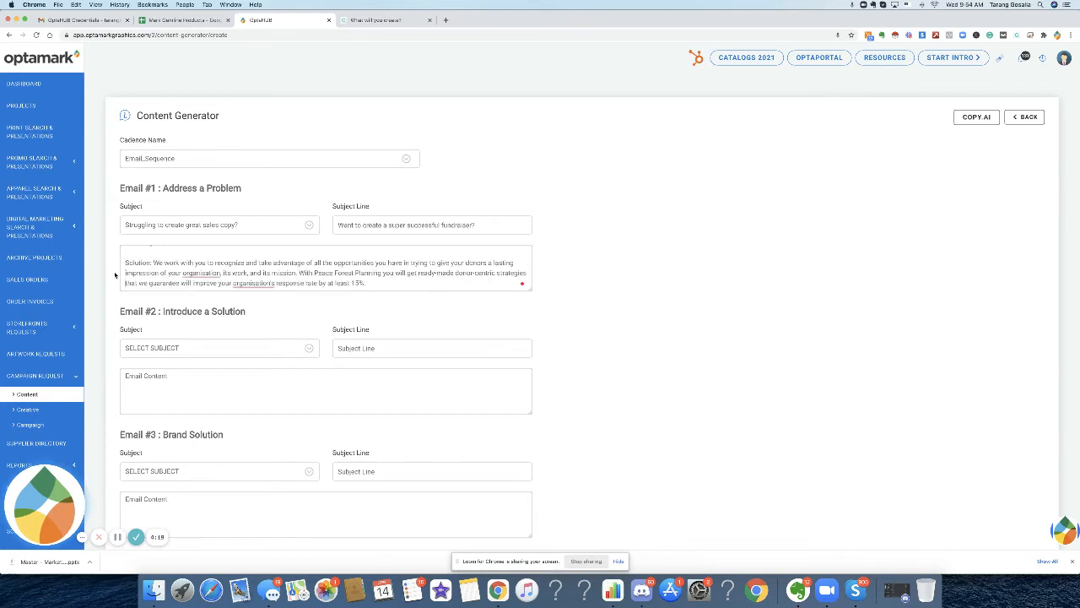
{"action": "key", "text": "Up"}
{"action": "key", "text": "Up"}
{"action": "key", "text": "Up"}
{"action": "key", "text": "Up"}
{"action": "key", "text": "Up"}
{"action": "key", "text": "Up"}
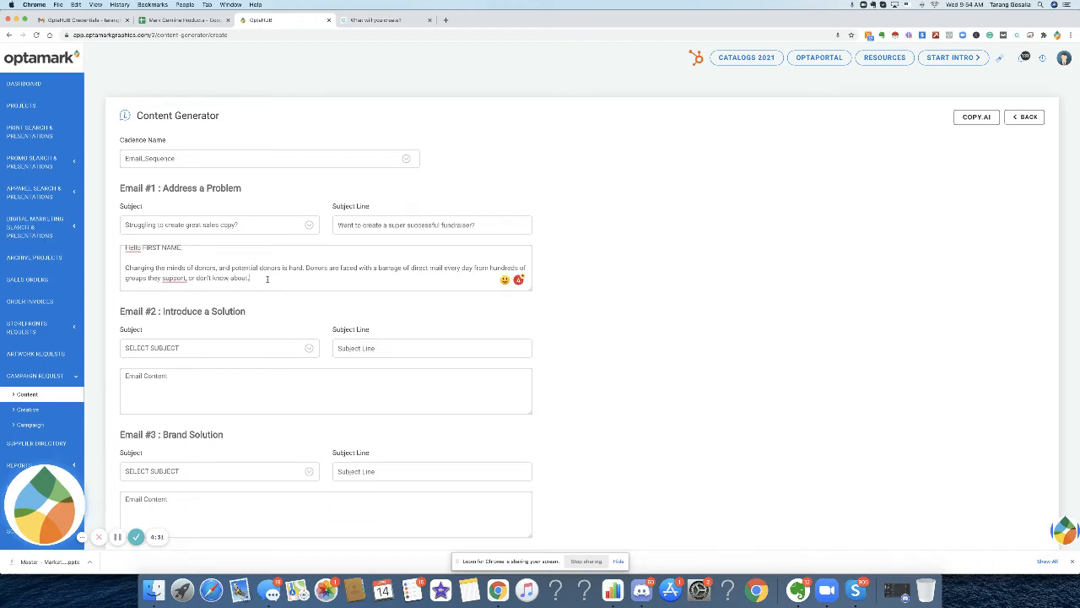
Delete the "Agitate:" and "Solution:" labels from the start of their paragraphs in the Email #1 body
{"action": "scroll", "coordinate": [268, 279], "scroll_direction": "down", "scroll_amount": 1}
{"action": "left_click_drag", "start_coordinate": [151, 276], "coordinate": [125, 276]}
{"action": "key", "text": "BackSpace"}
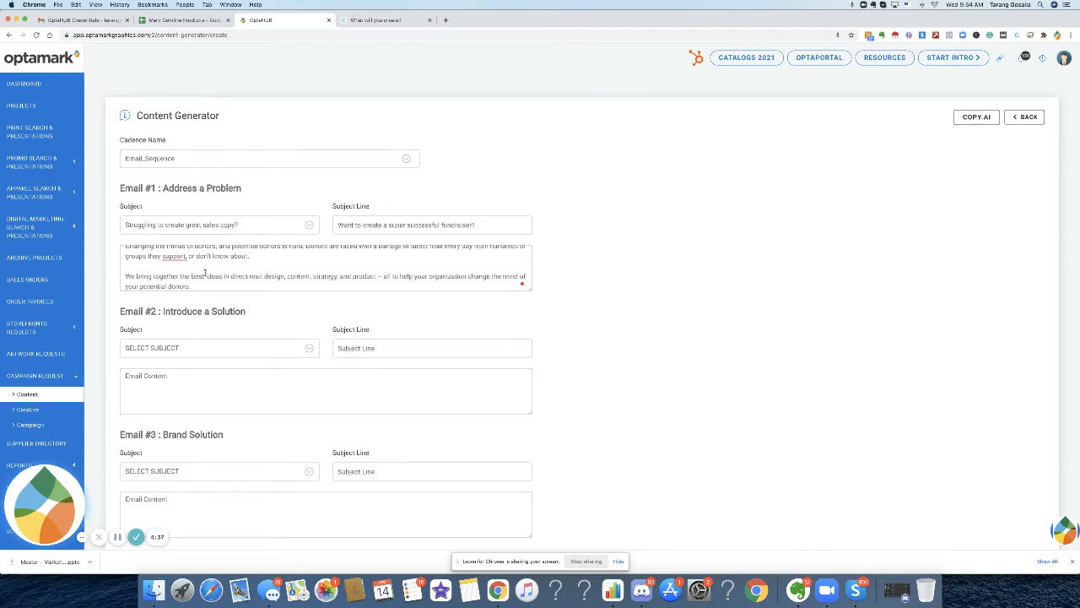
{"action": "scroll", "coordinate": [204, 272], "scroll_direction": "down", "scroll_amount": 2}
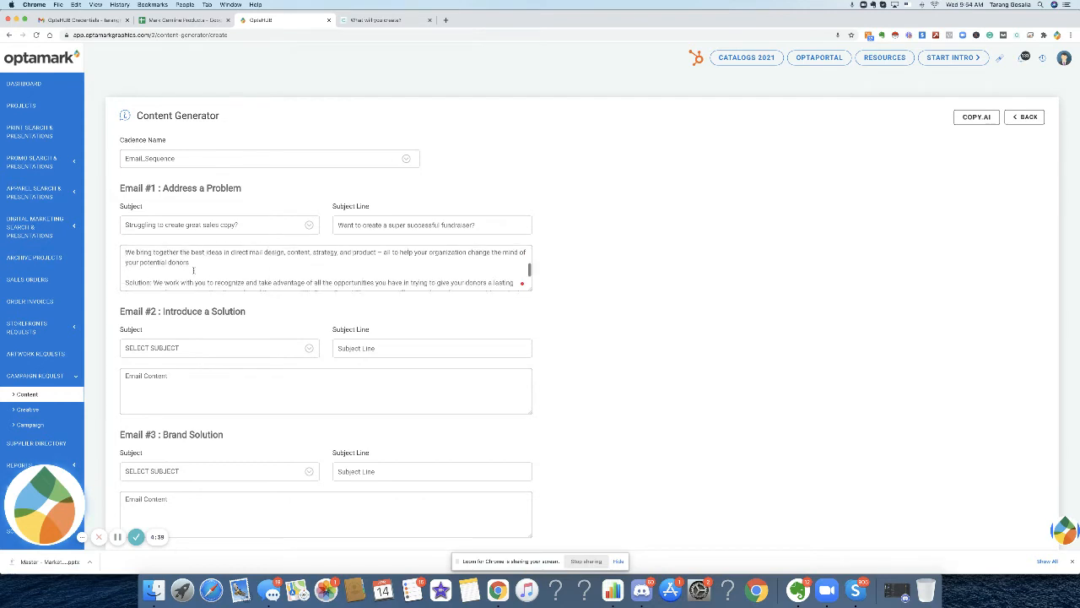
{"action": "scroll", "coordinate": [147, 277], "scroll_direction": "down", "scroll_amount": 1}
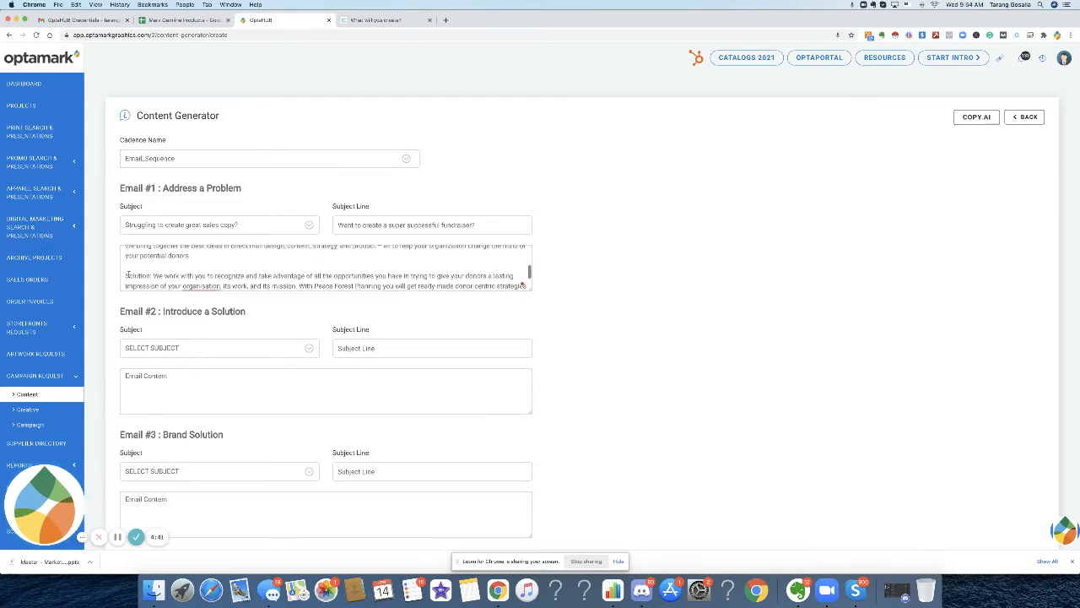
{"action": "left_click_drag", "start_coordinate": [153, 276], "coordinate": [126, 276]}
{"action": "key", "text": "BackSpace"}
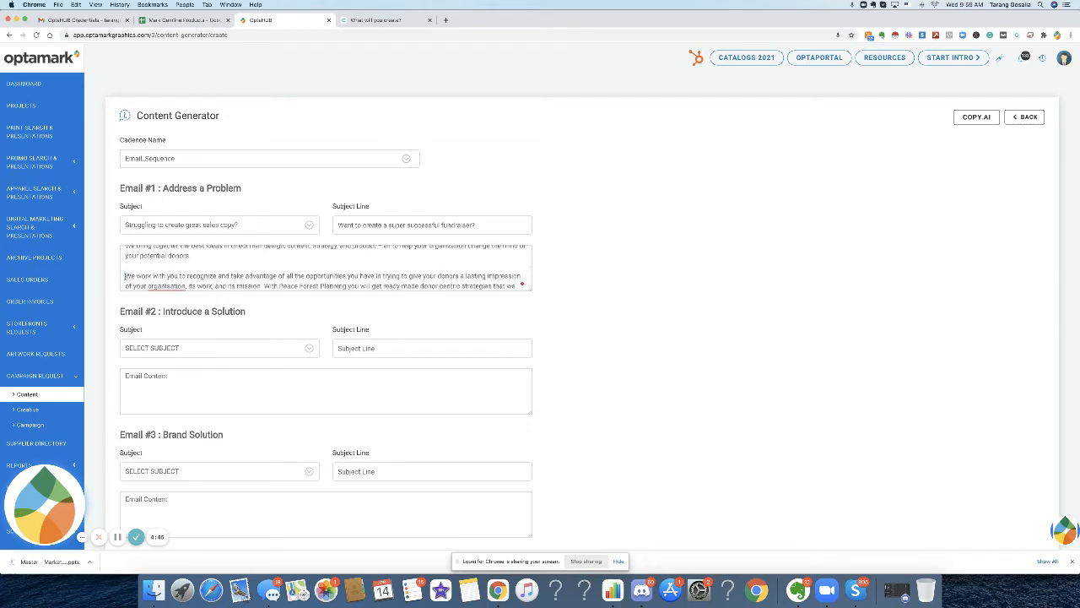
{"action": "scroll", "coordinate": [297, 273], "scroll_direction": "down", "scroll_amount": 2}
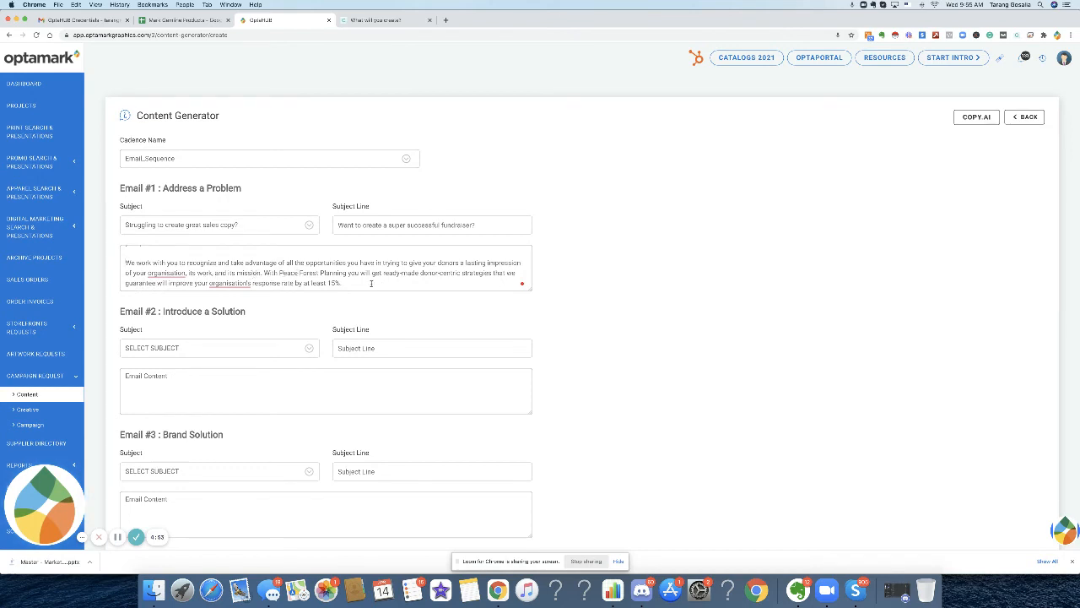
Delete the end of the last Email #1 paragraph so the sentence stops after "a lasting impression"
{"action": "left_click_drag", "start_coordinate": [371, 283], "coordinate": [141, 275]}
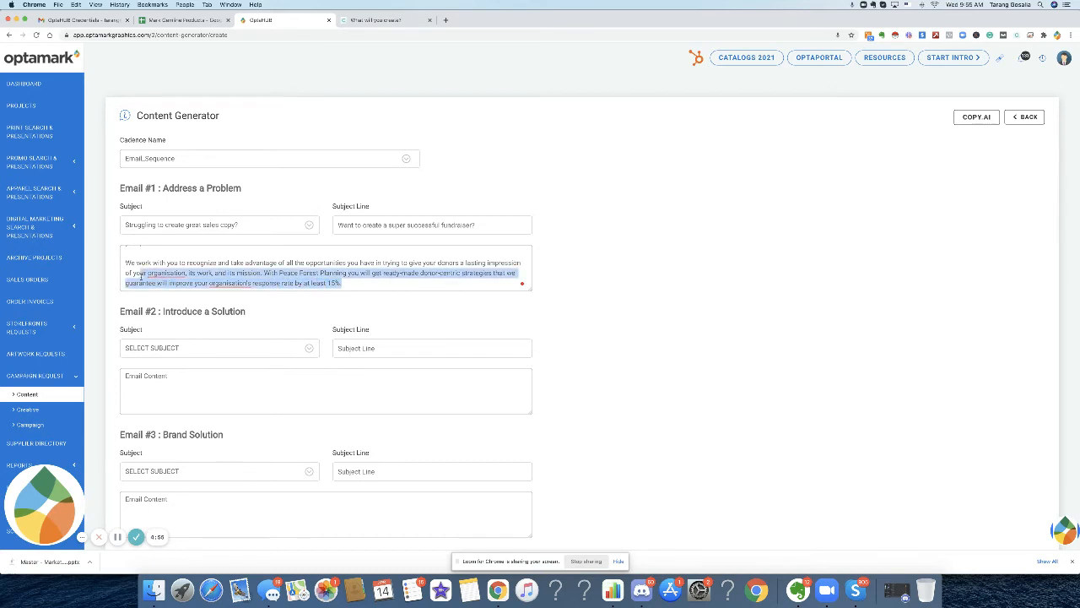
{"action": "key", "text": "BackSpace"}
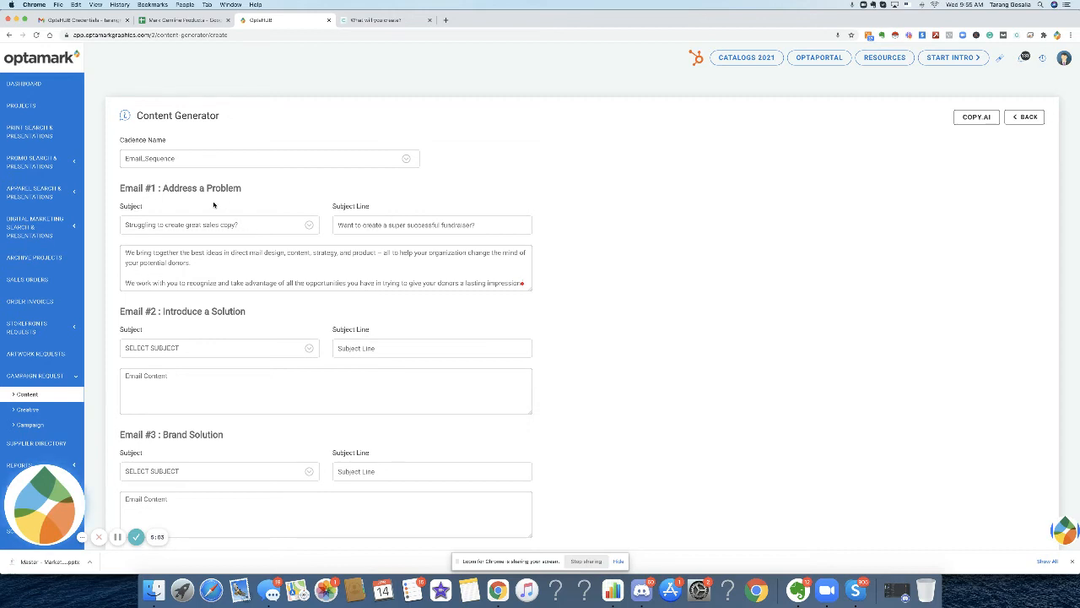
{"action": "scroll", "coordinate": [449, 256], "scroll_direction": "down", "scroll_amount": 1}
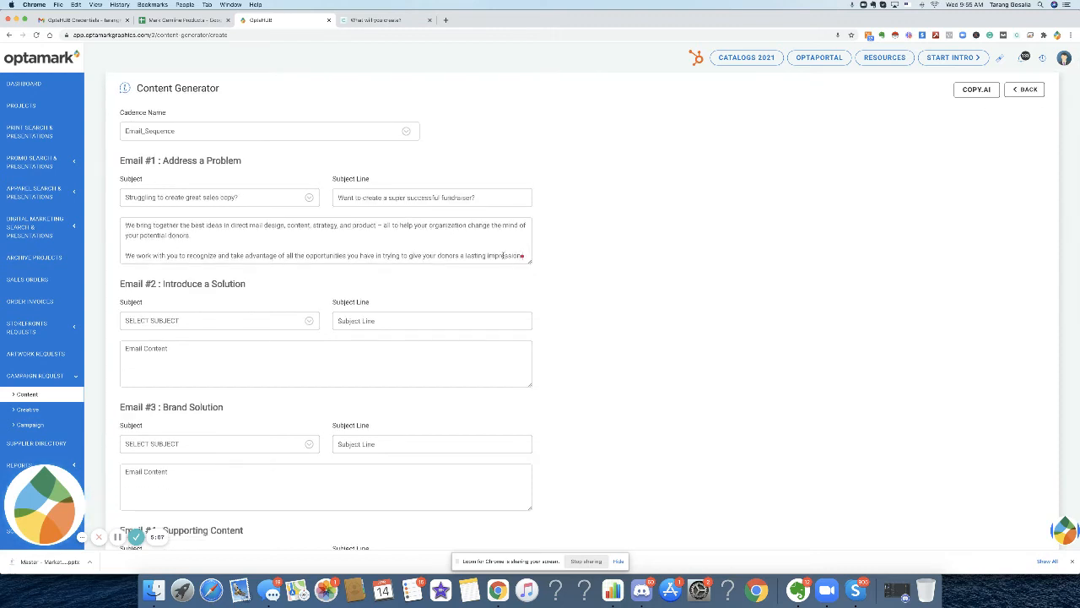
Add the closing paragraph "We see many nonprofits stuggle to streamline their branding efforts, let us help you bridge that gap by sharing our story!"
{"action": "key", "text": "Return"}
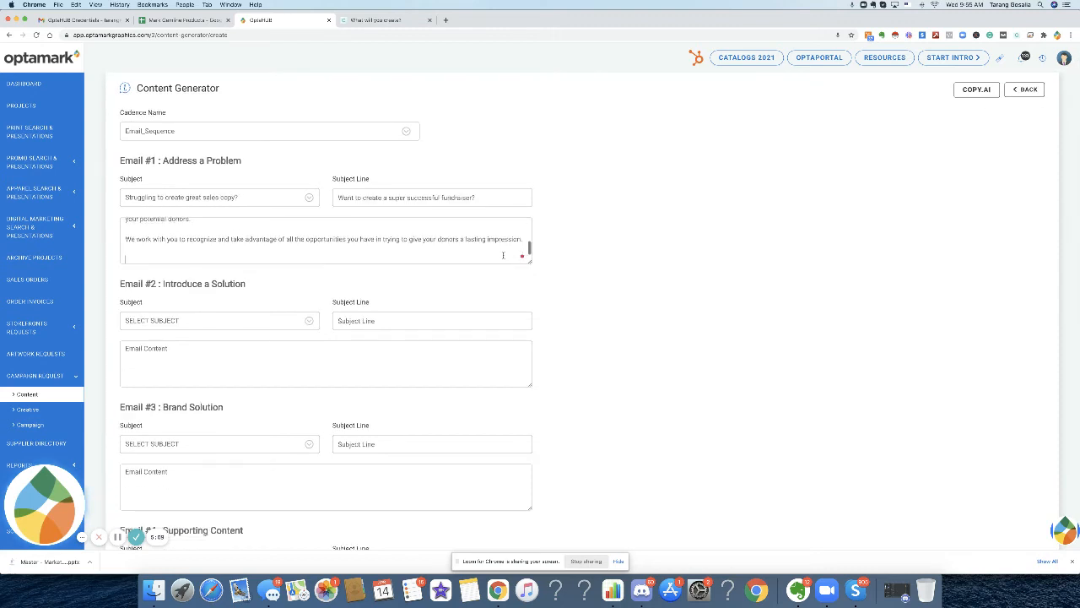
{"action": "left_click_drag", "start_coordinate": [241, 161], "coordinate": [160, 161]}
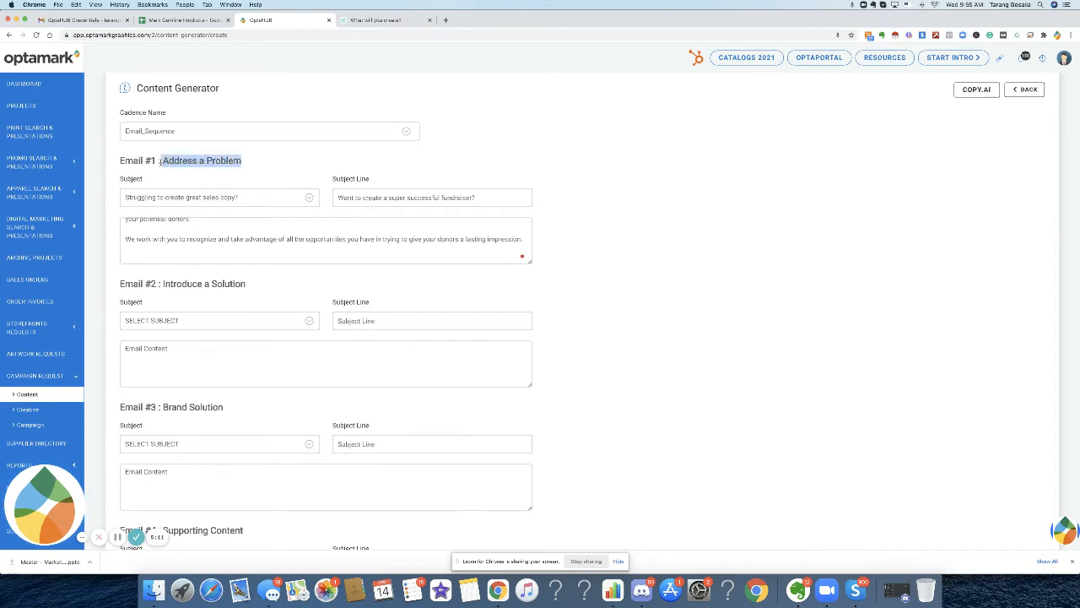
{"action": "left_click", "coordinate": [180, 256]}
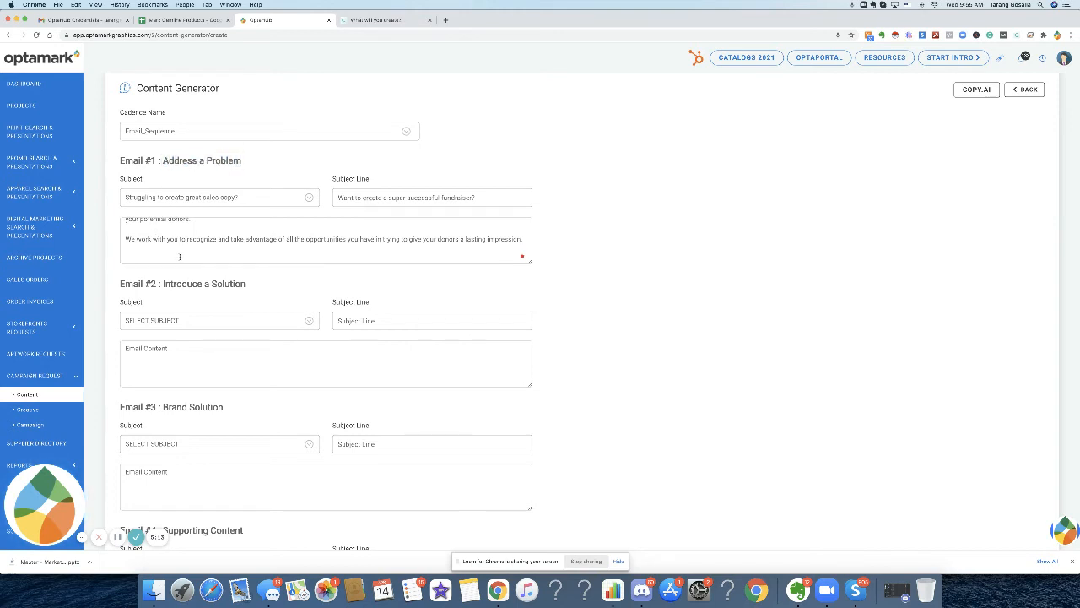
{"action": "key", "text": "BackSpace"}
{"action": "type", "text": "e see many nonprofits struggle to streamline their"}
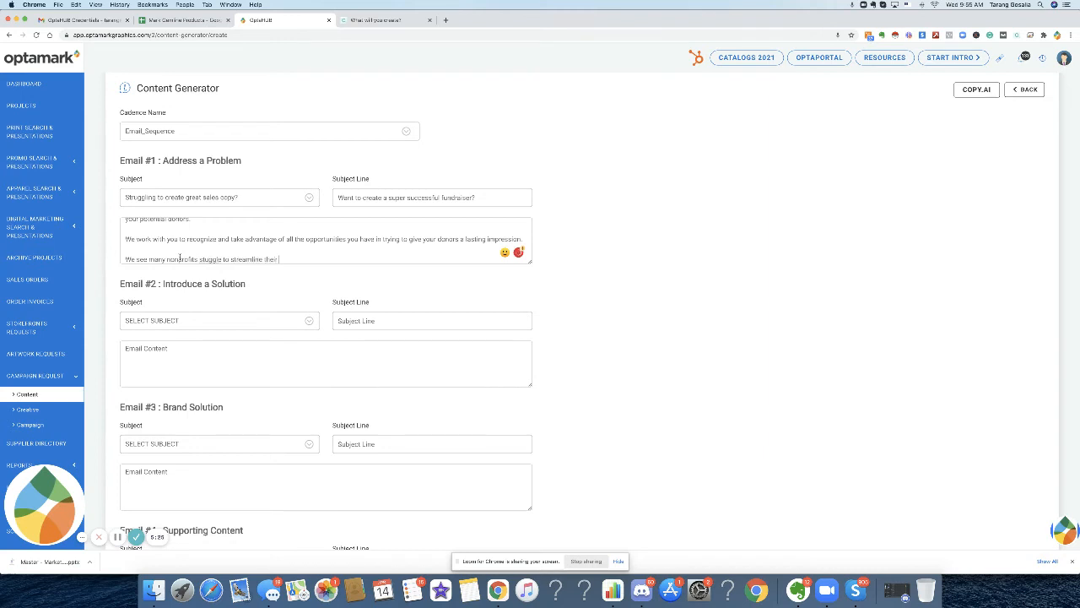
{"action": "type", "text": " branding efforts, let us help you b"}
{"action": "type", "text": "ridge that gap by sharing our story!"}
Proofread the Email #1 body, correcting "stuggle" to "struggle" and removing the comma after "support" in the first paragraph
{"action": "scroll", "coordinate": [339, 201], "scroll_direction": "down", "scroll_amount": 2}
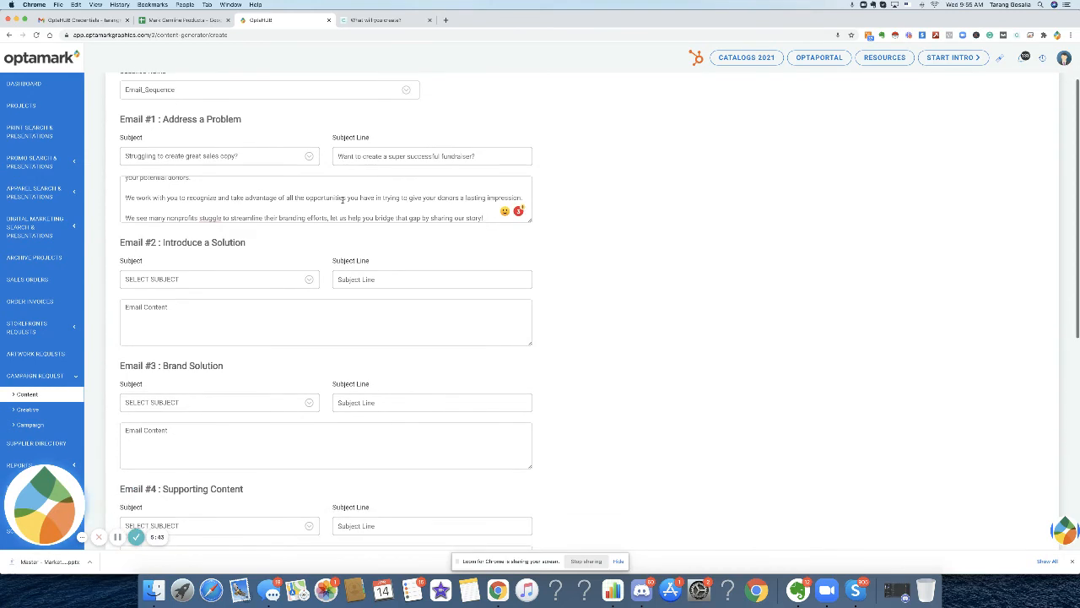
{"action": "scroll", "coordinate": [341, 200], "scroll_direction": "up", "scroll_amount": 2}
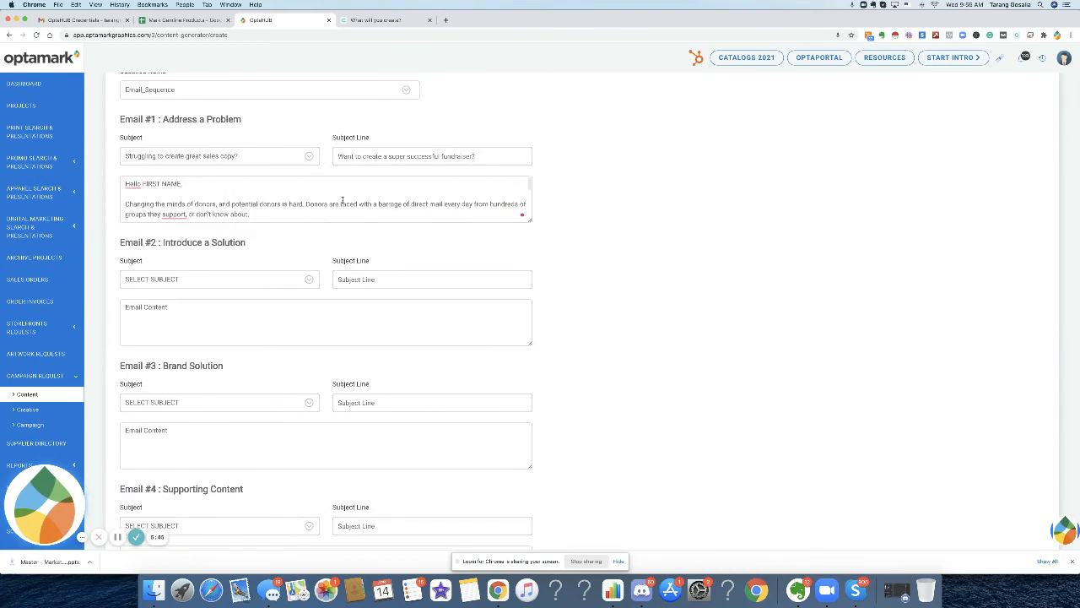
{"action": "scroll", "coordinate": [342, 200], "scroll_direction": "down", "scroll_amount": 2}
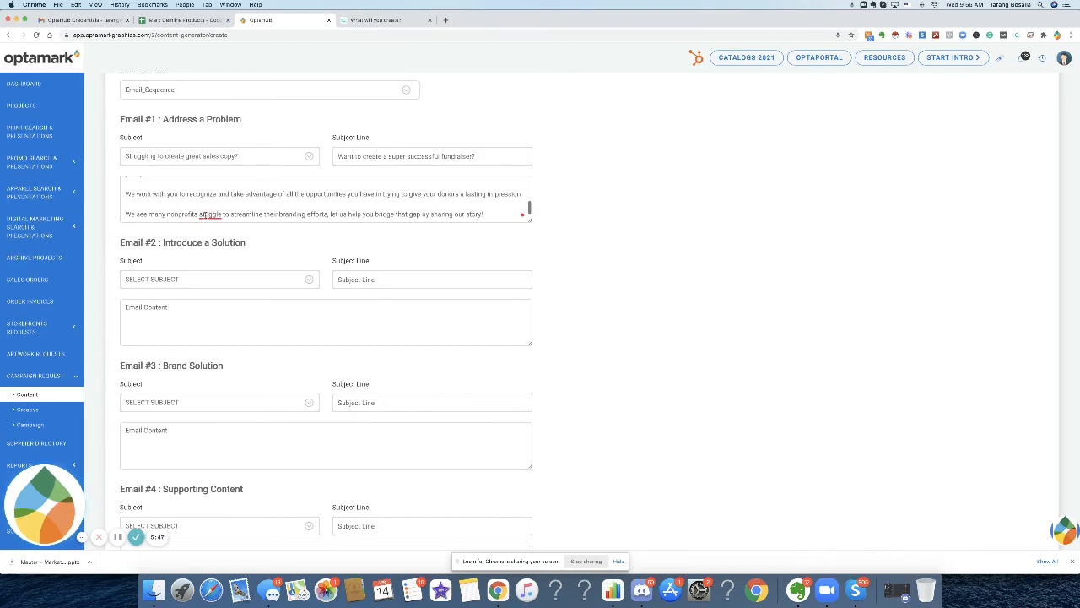
{"action": "right_click", "coordinate": [209, 214]}
{"action": "left_click", "coordinate": [221, 228]}
{"action": "scroll", "coordinate": [235, 213], "scroll_direction": "up", "scroll_amount": 3}
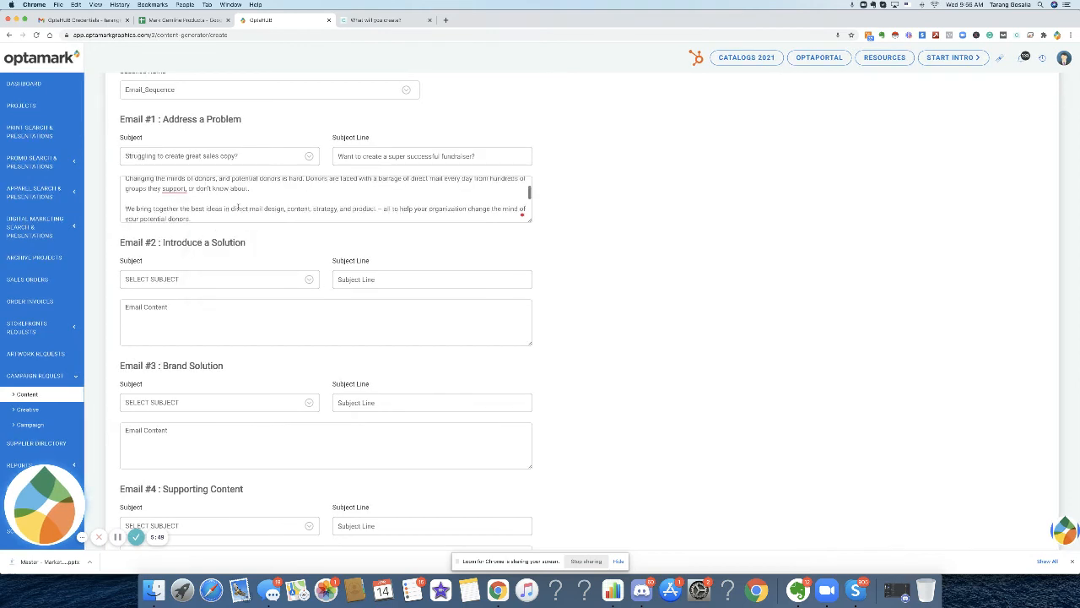
{"action": "mouse_move", "coordinate": [175, 190]}
{"action": "left_click", "coordinate": [181, 211]}
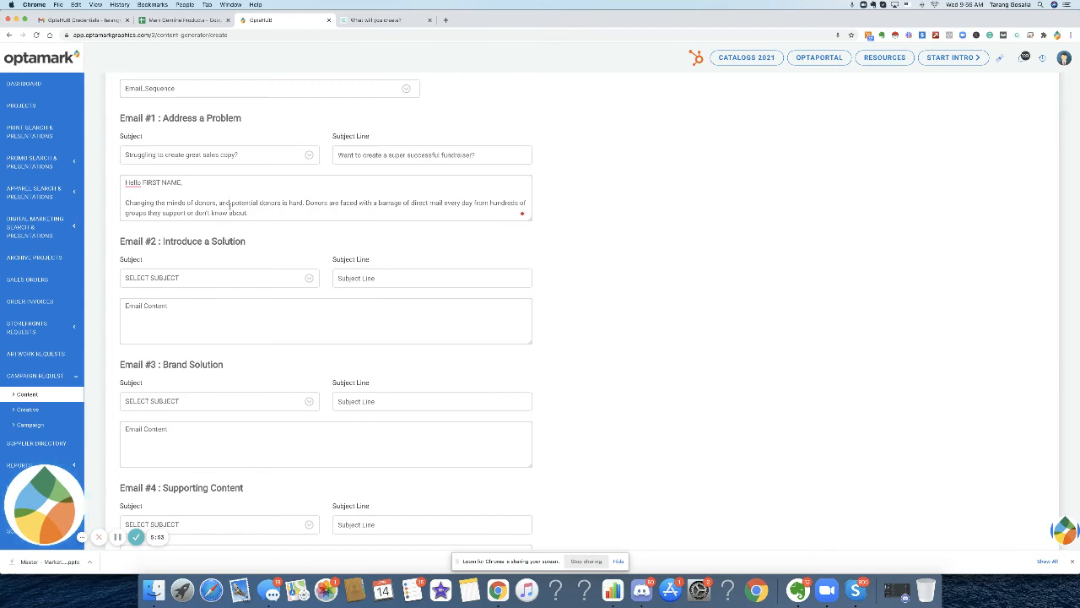
Fill in the contact's email address at the end of the form and save the email sequence
{"action": "scroll", "coordinate": [236, 270], "scroll_direction": "down", "scroll_amount": 2}
{"action": "scroll", "coordinate": [233, 268], "scroll_direction": "up", "scroll_amount": 2}
{"action": "scroll", "coordinate": [233, 269], "scroll_direction": "up", "scroll_amount": 2}
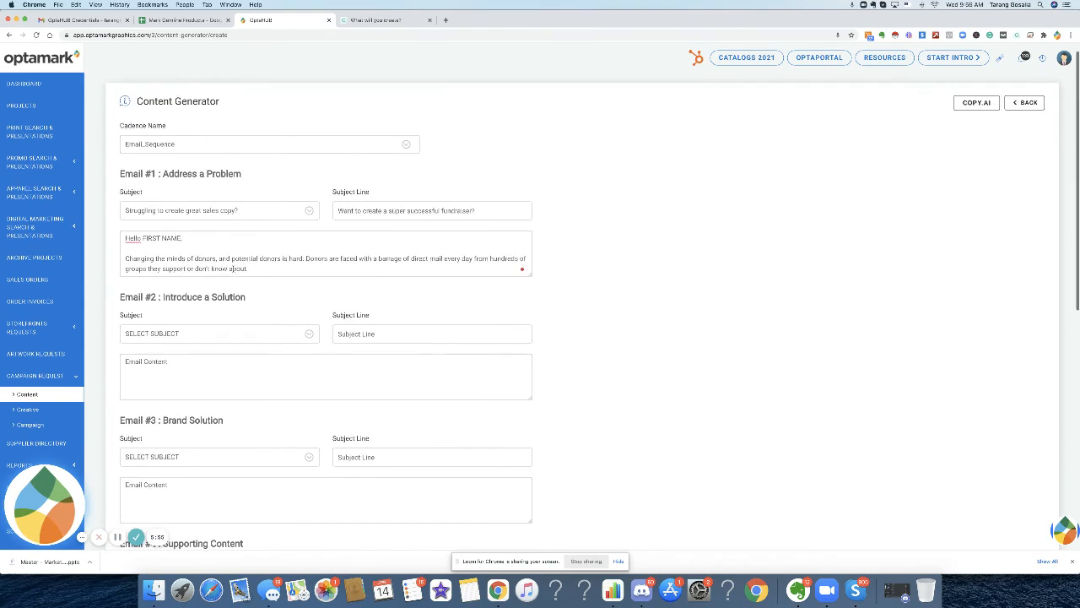
{"action": "scroll", "coordinate": [233, 268], "scroll_direction": "down", "scroll_amount": 5}
{"action": "scroll", "coordinate": [233, 269], "scroll_direction": "down", "scroll_amount": 5}
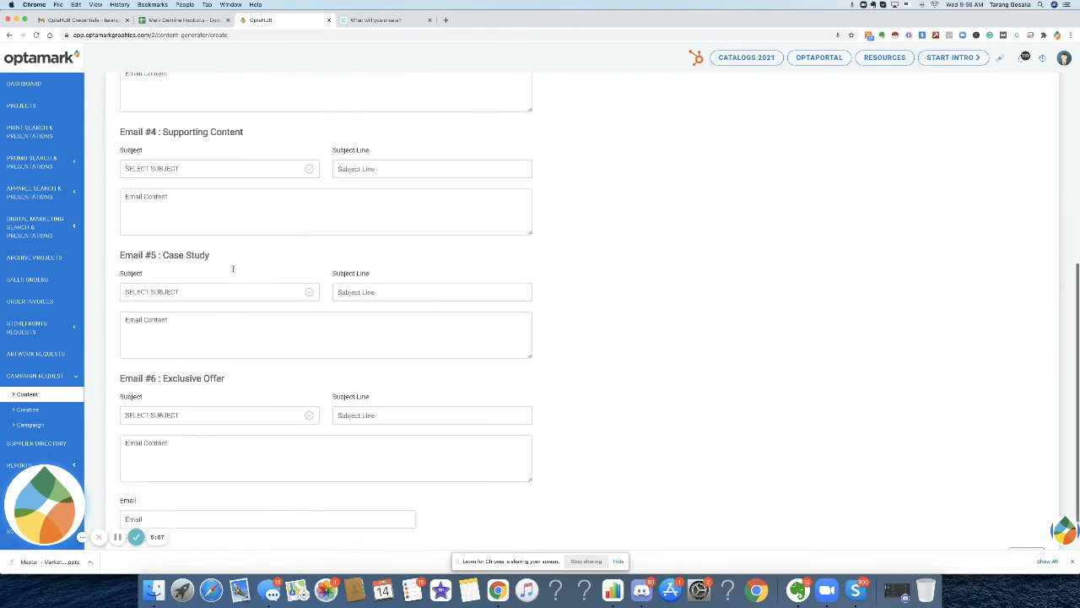
{"action": "left_click", "coordinate": [231, 469]}
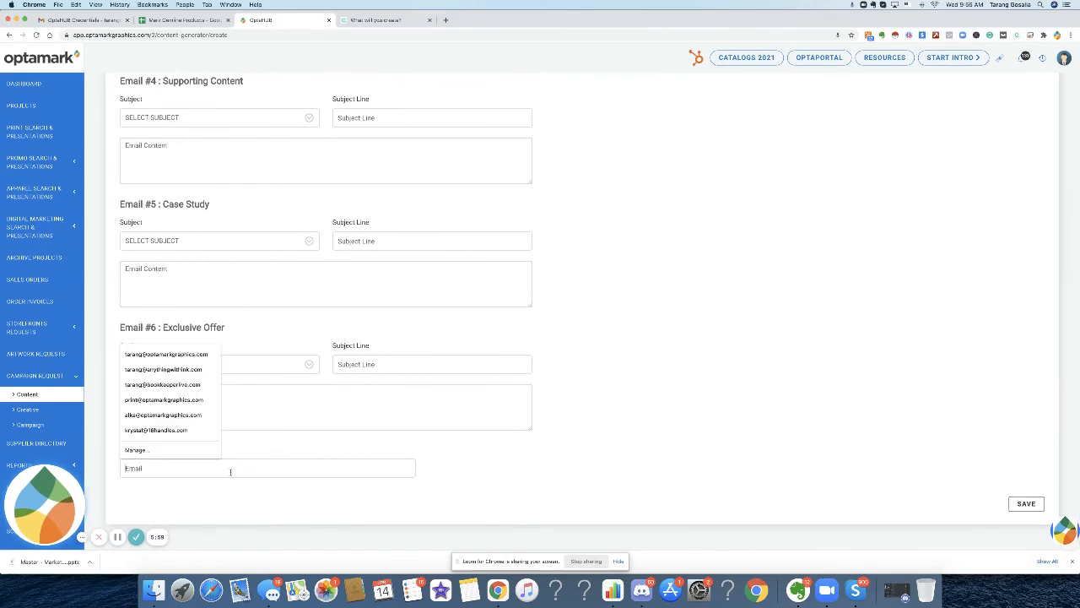
{"action": "type", "text": "tar"}
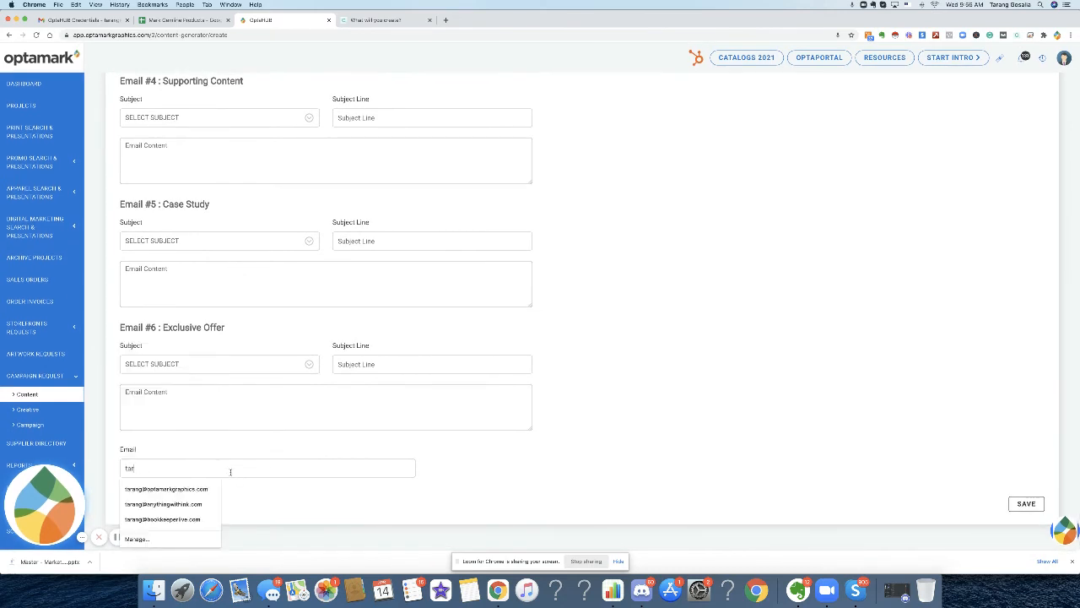
{"action": "left_click", "coordinate": [186, 489]}
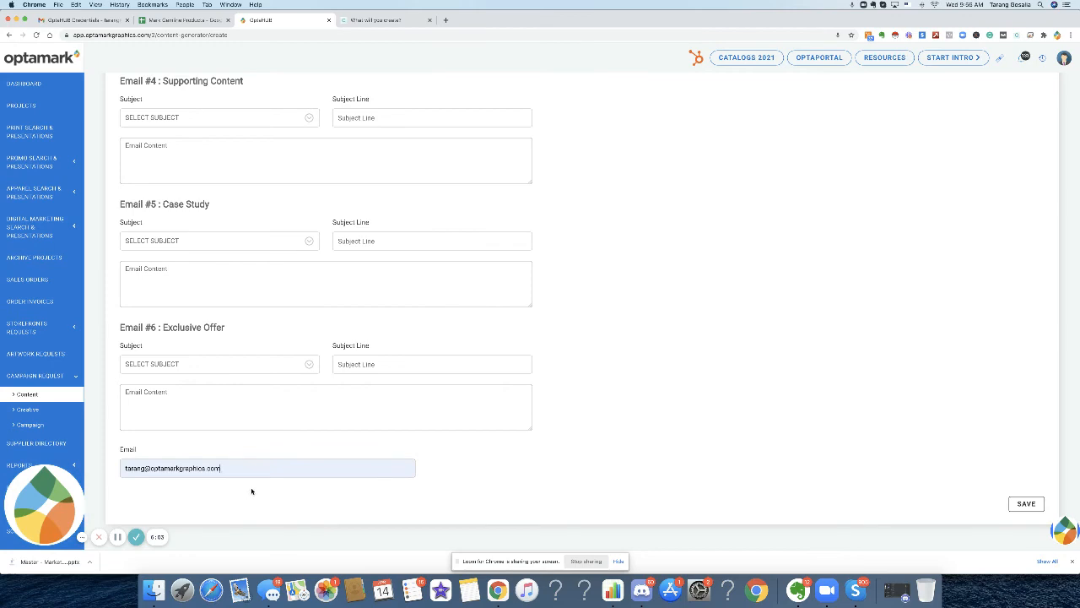
{"action": "left_click", "coordinate": [1025, 506]}
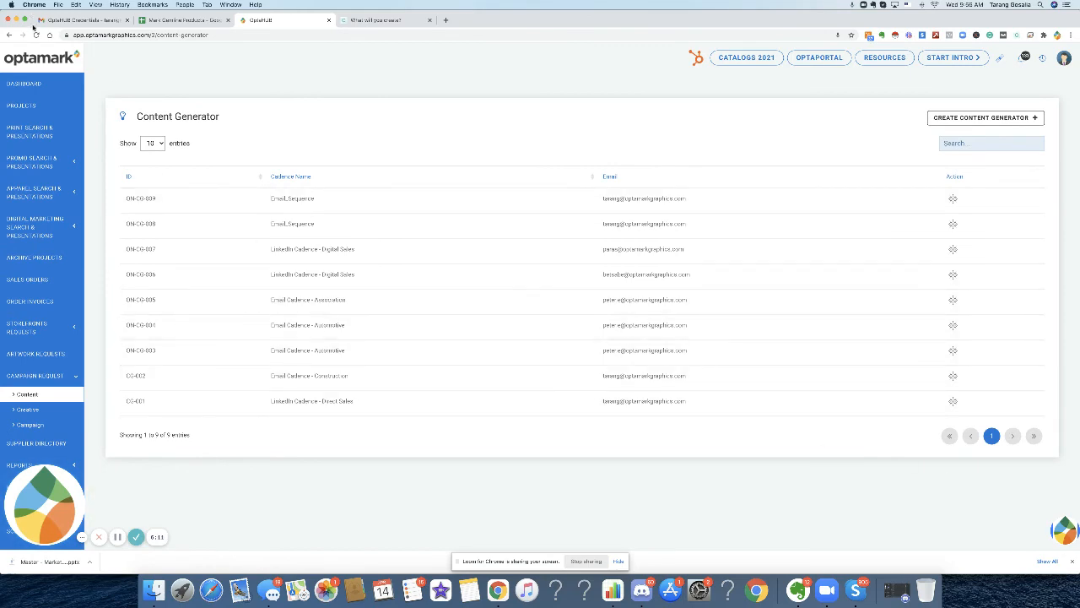
Switch to Gmail and check the inbox for the newly saved sequence, looking briefly at the Copy.ai results in between
{"action": "left_click", "coordinate": [60, 19]}
{"action": "left_click", "coordinate": [67, 115]}
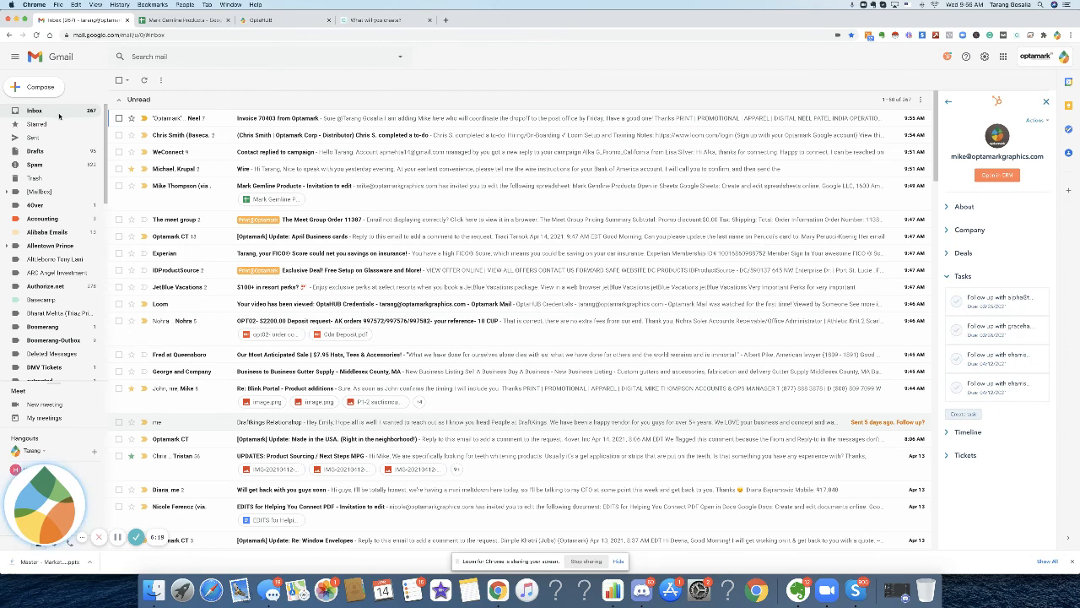
{"action": "left_click", "coordinate": [377, 20]}
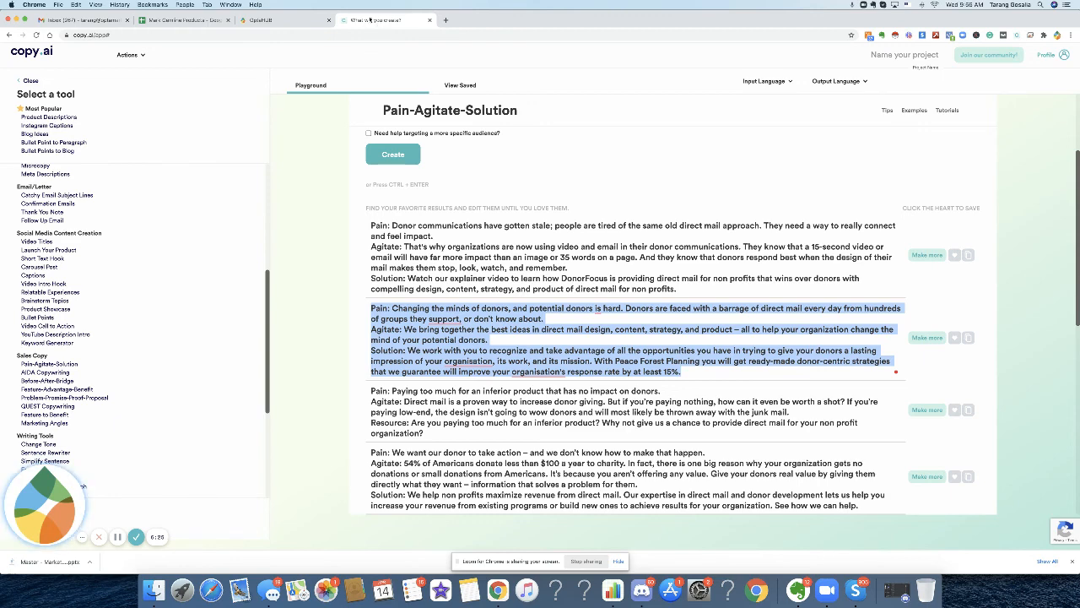
{"action": "left_click", "coordinate": [85, 18]}
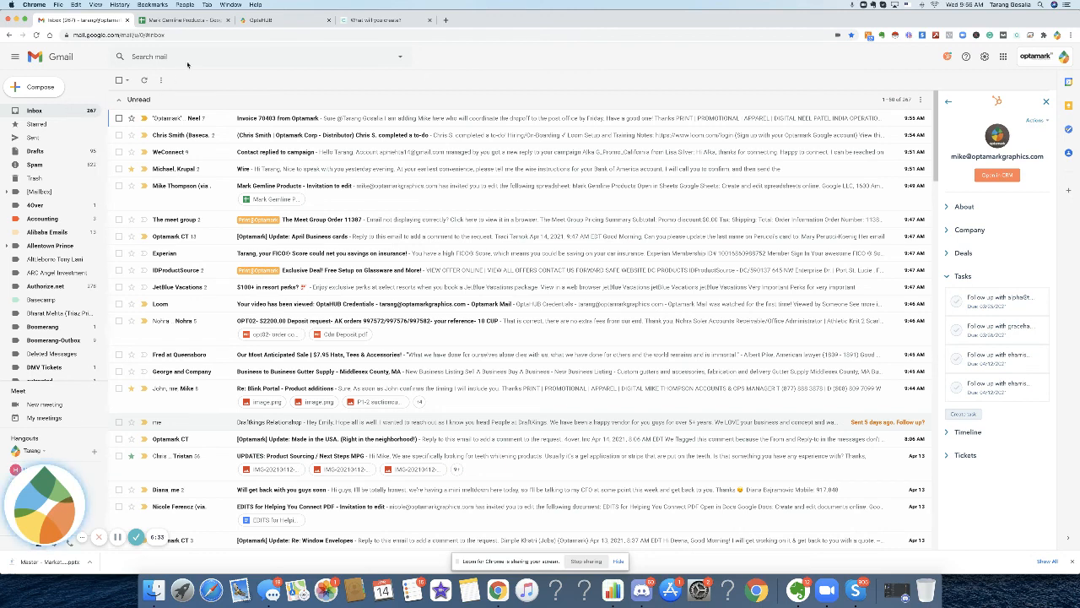
Switch back to OptaHUB, view the newest Email_Sequence entry and check its print preview without saving a PDF
{"action": "left_click", "coordinate": [293, 22]}
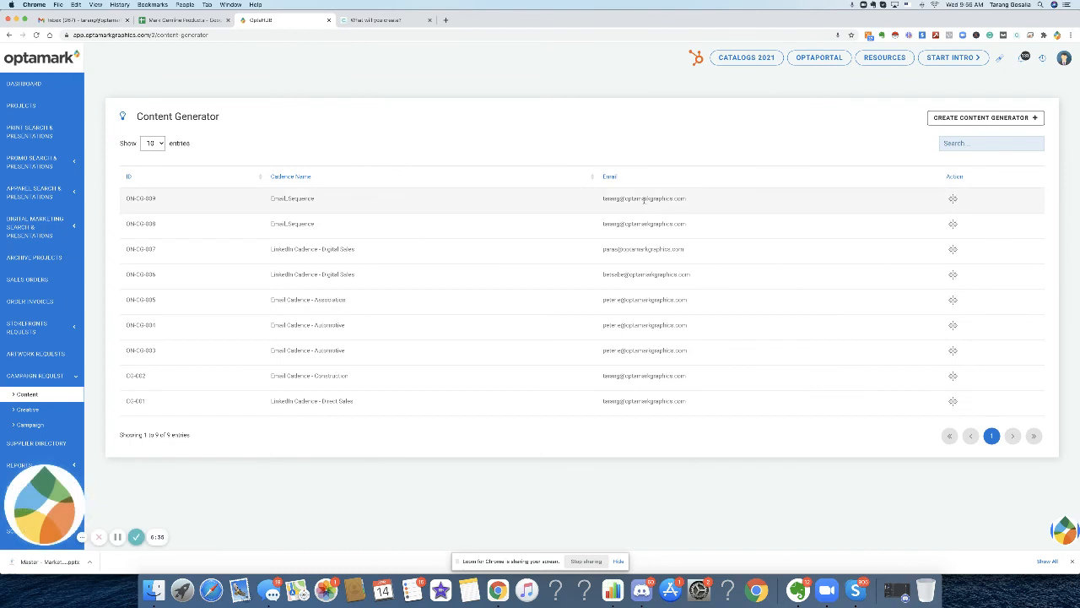
{"action": "left_click", "coordinate": [953, 198]}
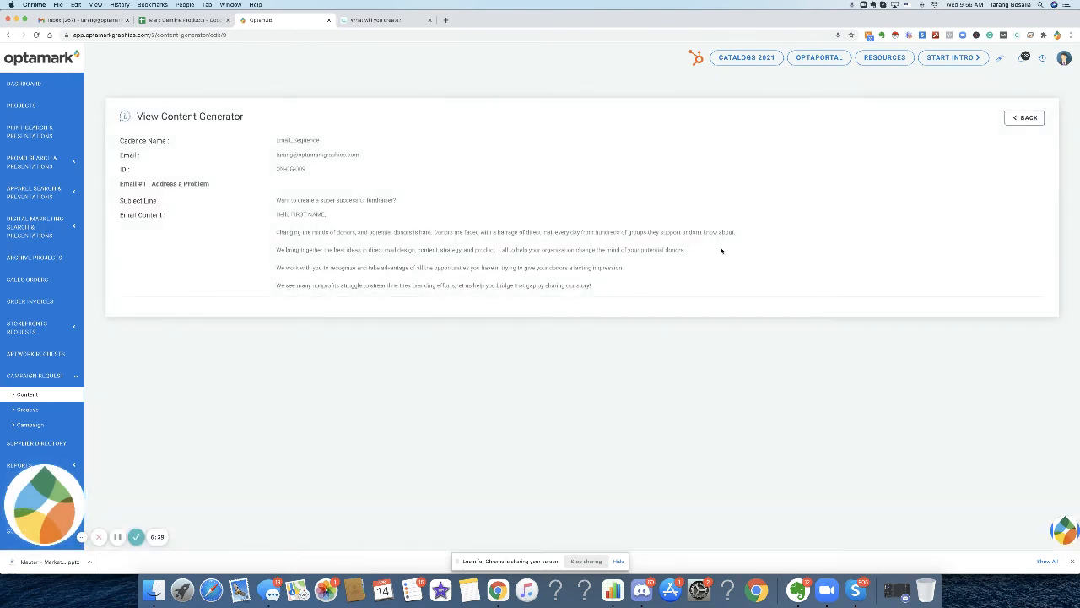
{"action": "left_click_drag", "start_coordinate": [641, 286], "coordinate": [128, 135]}
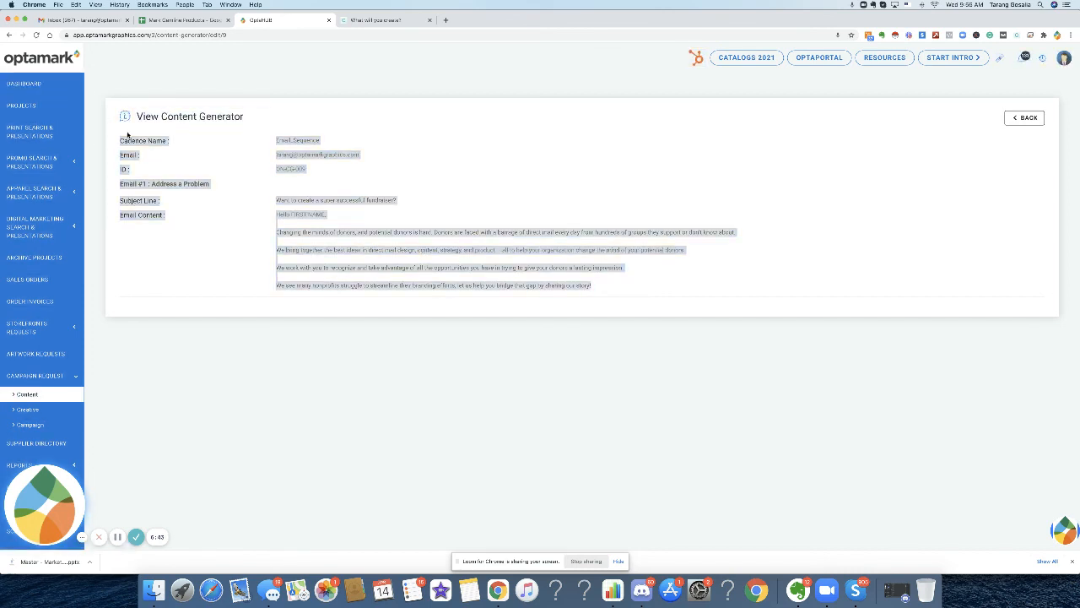
{"action": "key", "text": "super+p"}
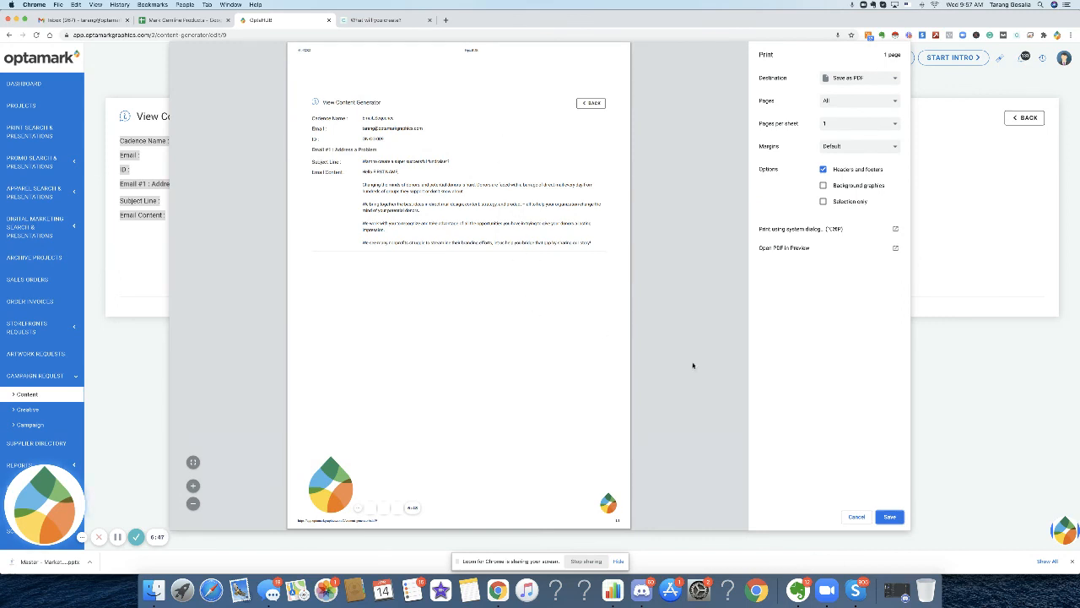
{"action": "left_click", "coordinate": [858, 516]}
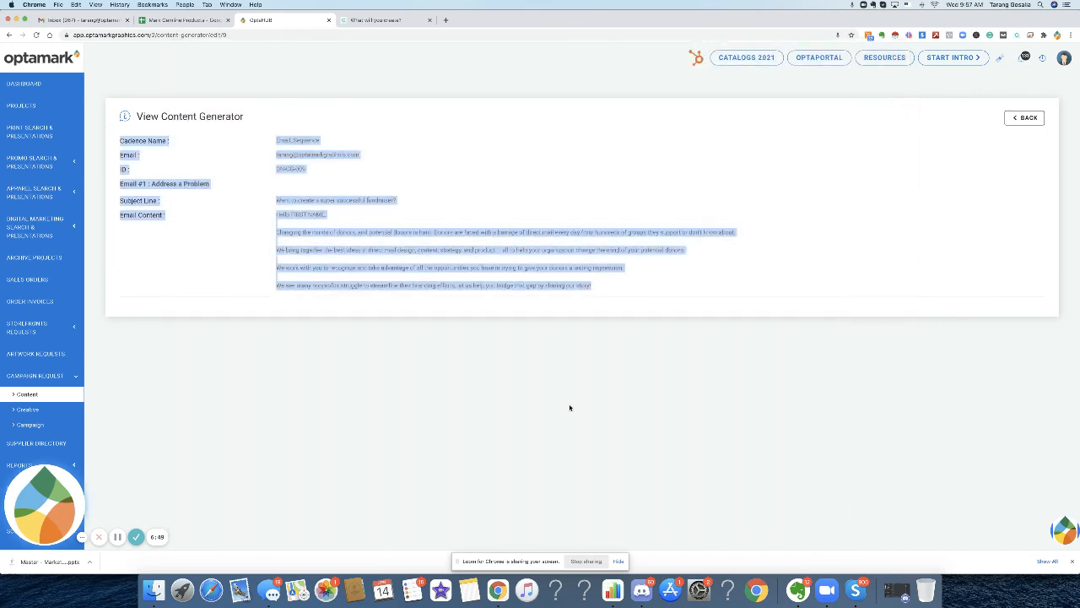